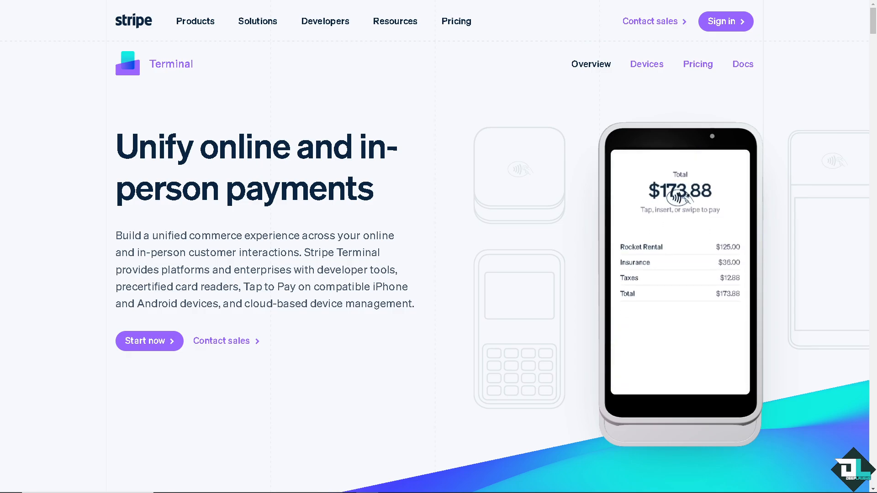
Open the Stripe account sign-up form and opt in to emails about product updates, industry news and events
left_click(150, 342)
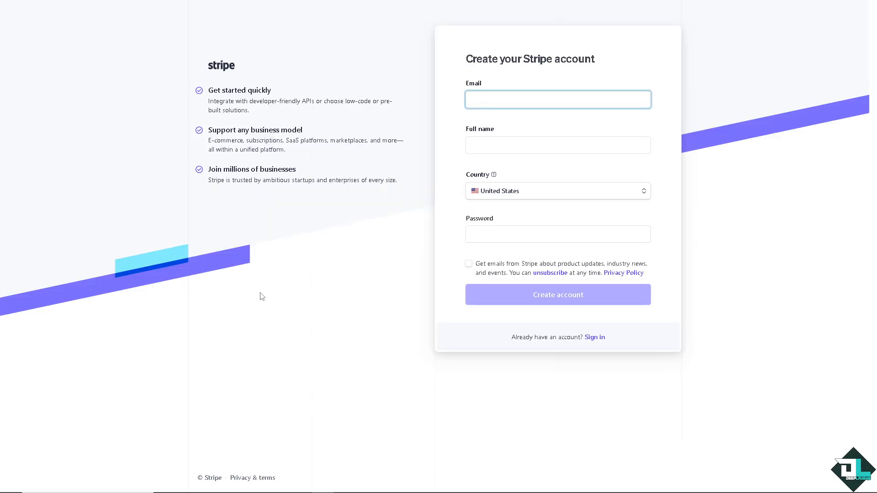
left_click(469, 264)
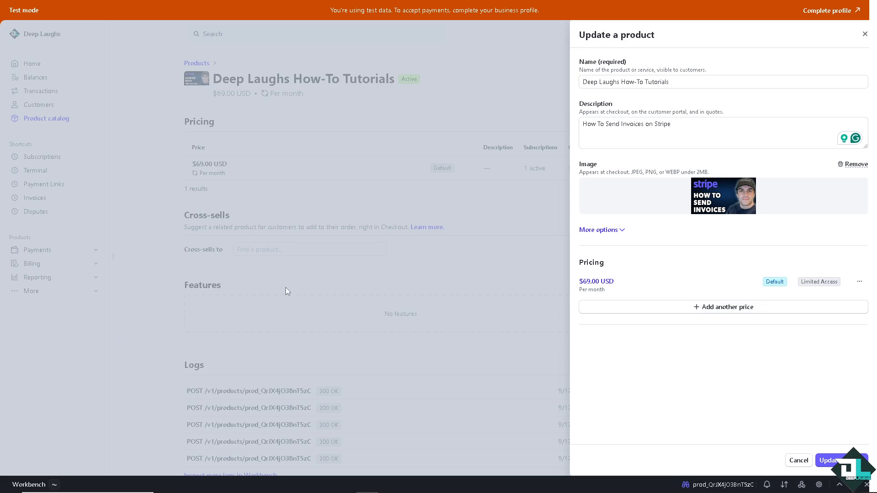
Leave the product editor, open the paid invoice from the invoices list and check its additional actions
left_click(865, 34)
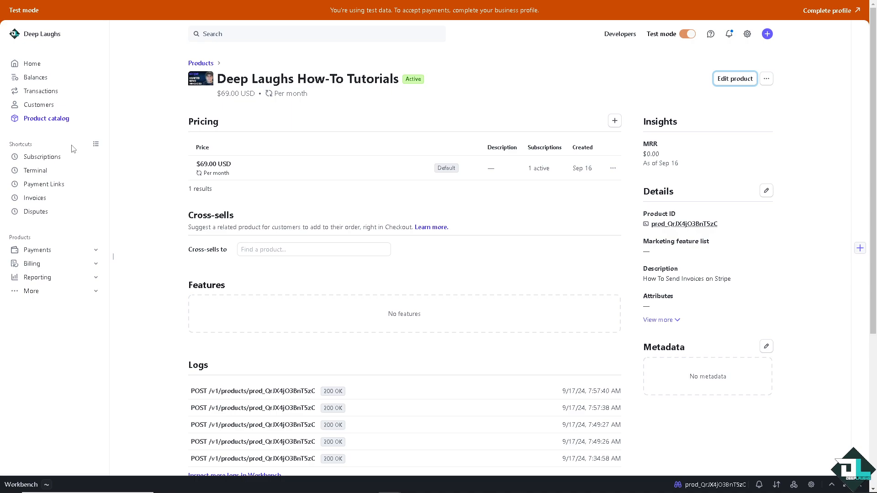
left_click(39, 203)
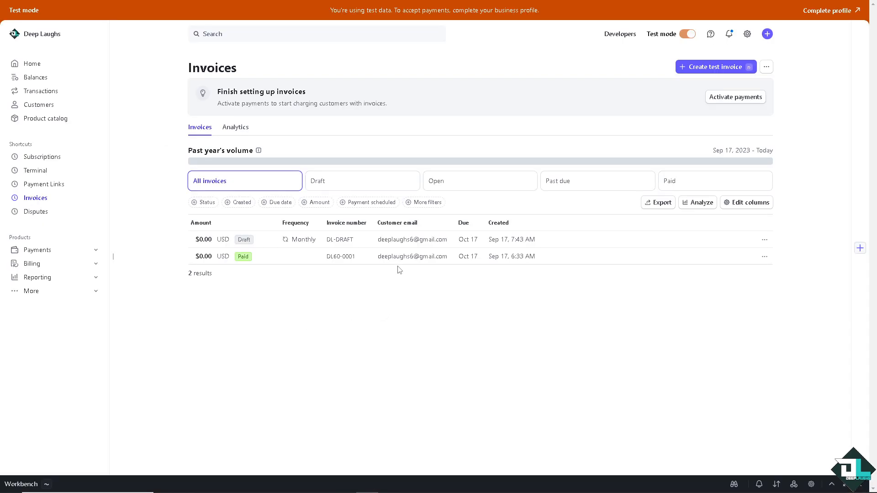
left_click(387, 267)
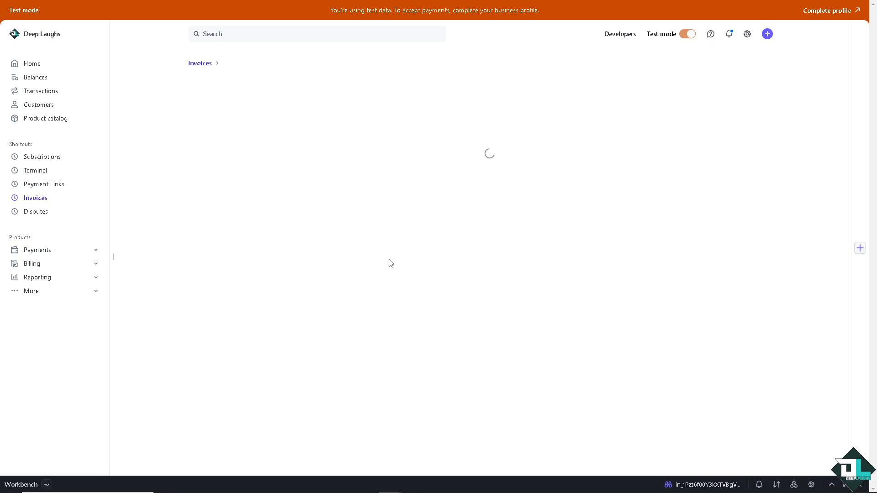
left_click(767, 79)
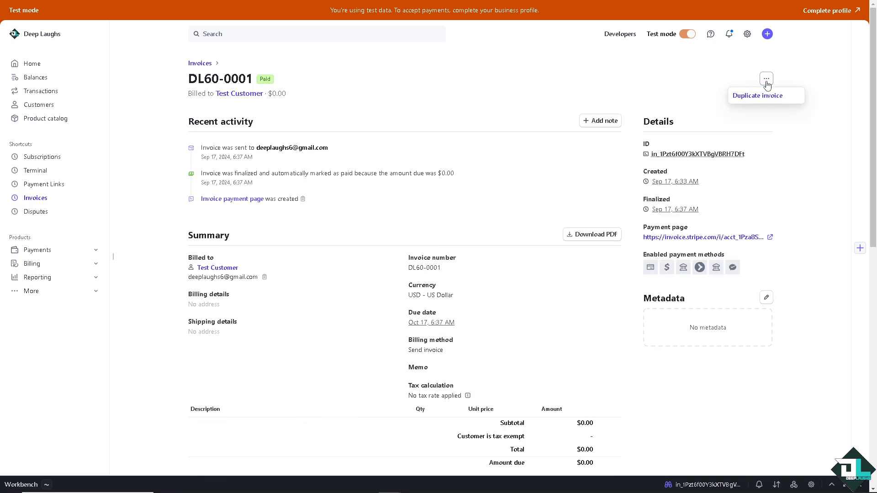
left_click(603, 276)
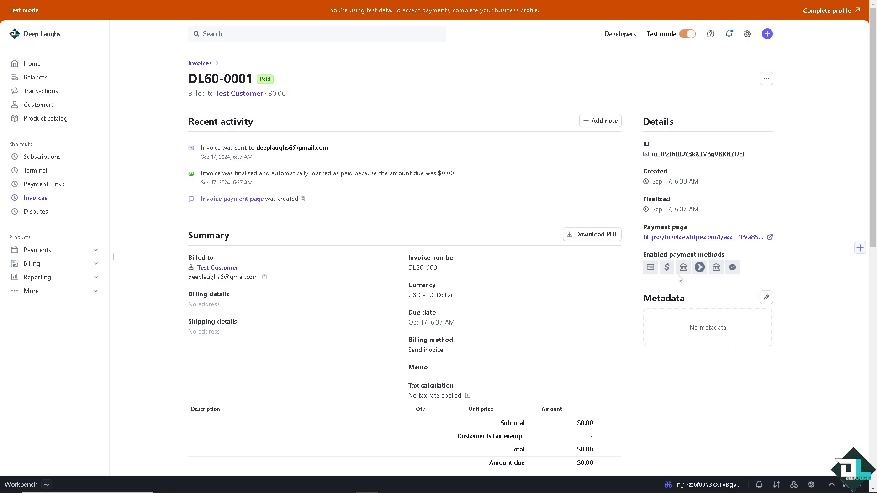
View the paid invoice's online payment page and try downloading the invoice
left_click(771, 238)
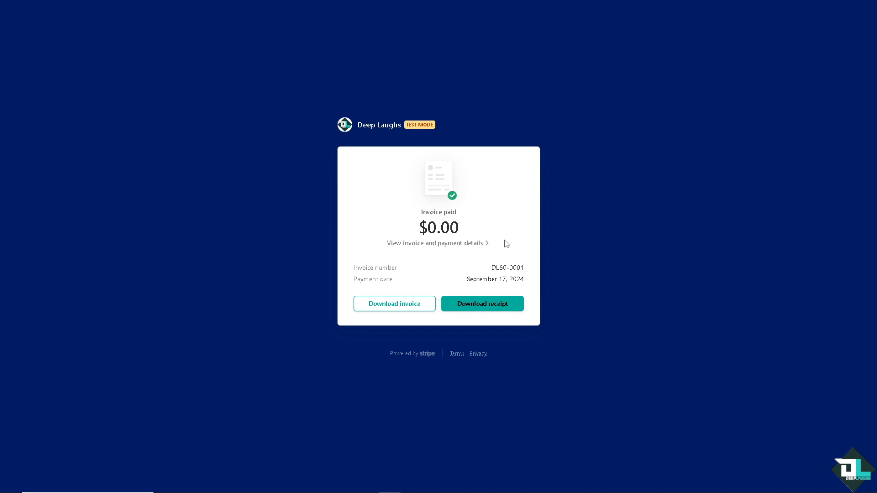
left_click(417, 305)
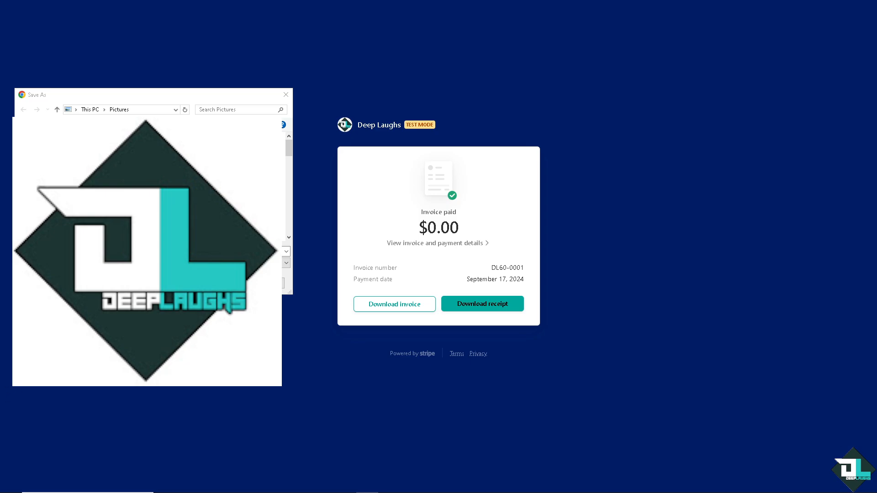
left_click(286, 94)
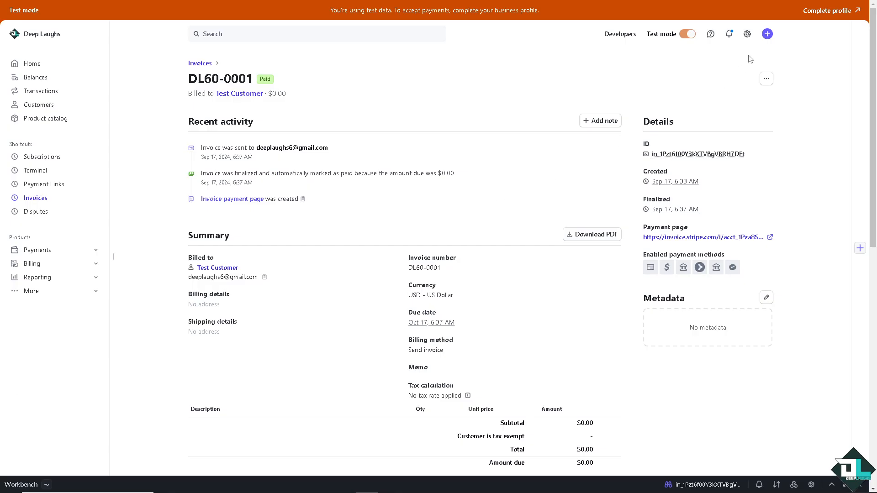
Create a new test invoice and assign it to the first recent customer, Deep Laughs
left_click(768, 36)
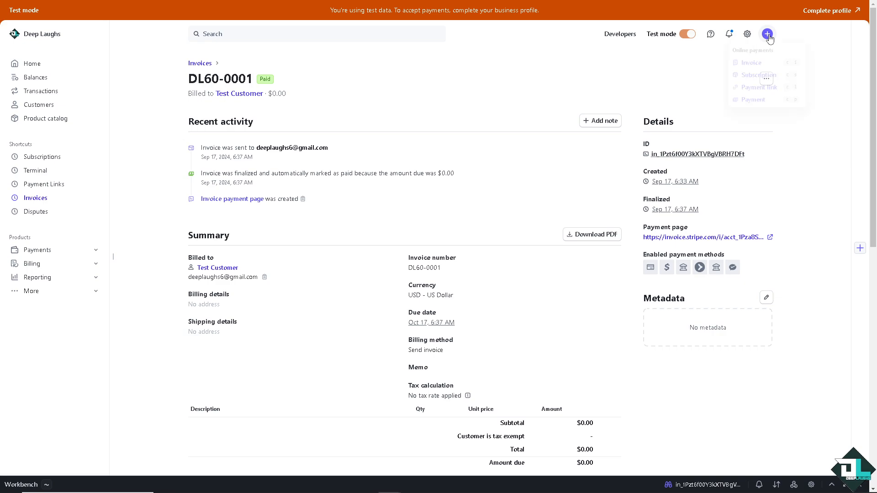
left_click(755, 64)
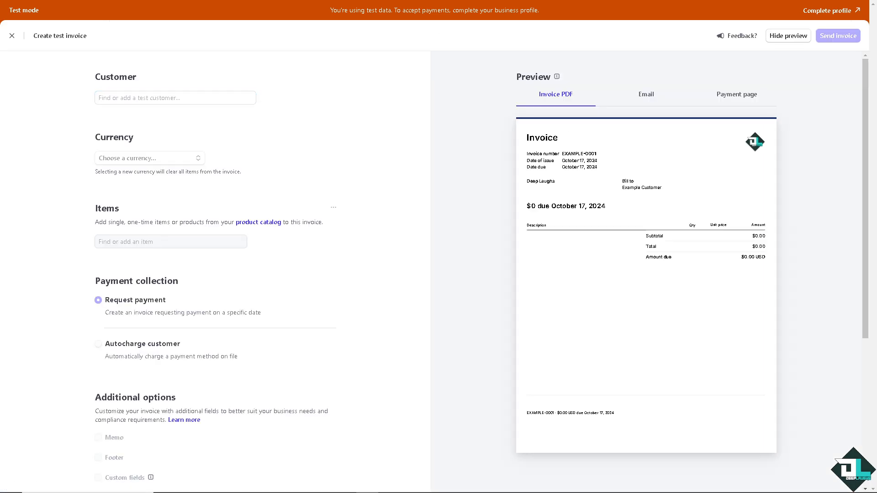
left_click(201, 101)
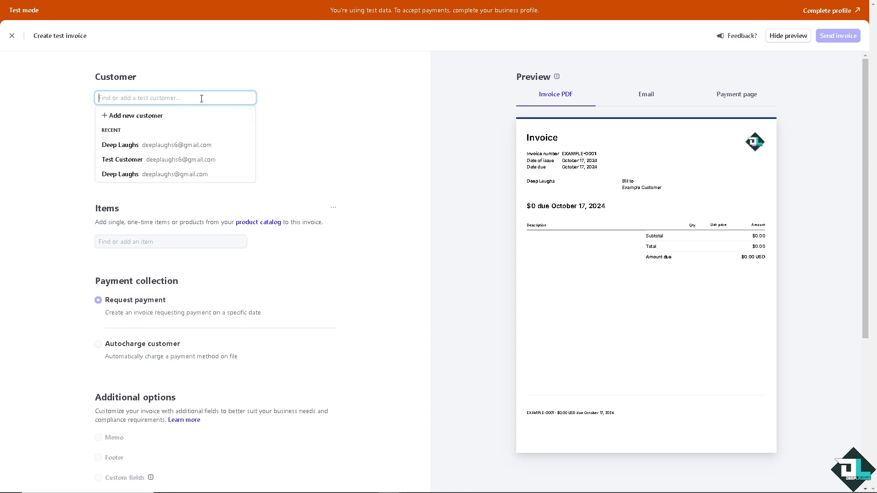
left_click(171, 147)
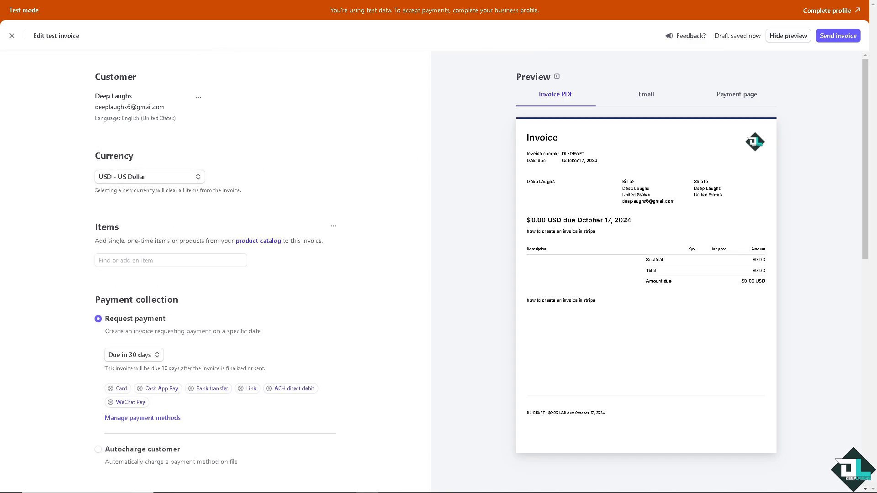
Add a one-time item named VIDEO PRODUCTION BILLING with quantity 69 and price $69.00, and save it
left_click(163, 260)
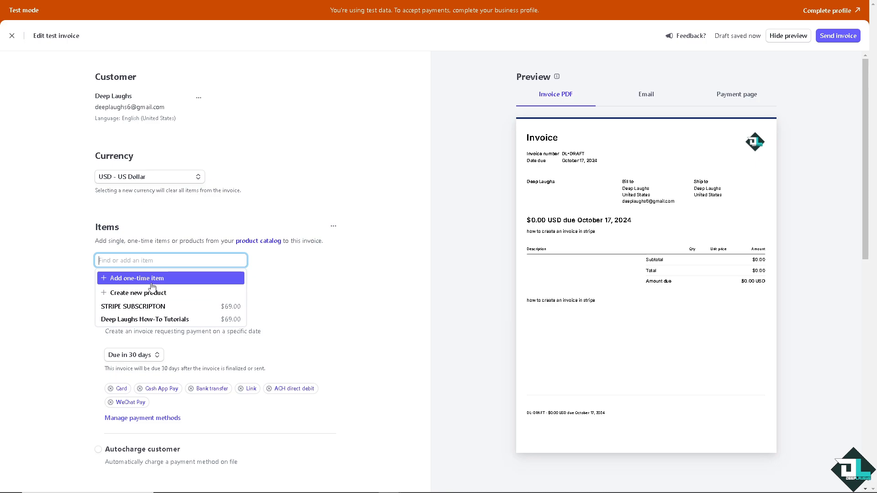
left_click(153, 280)
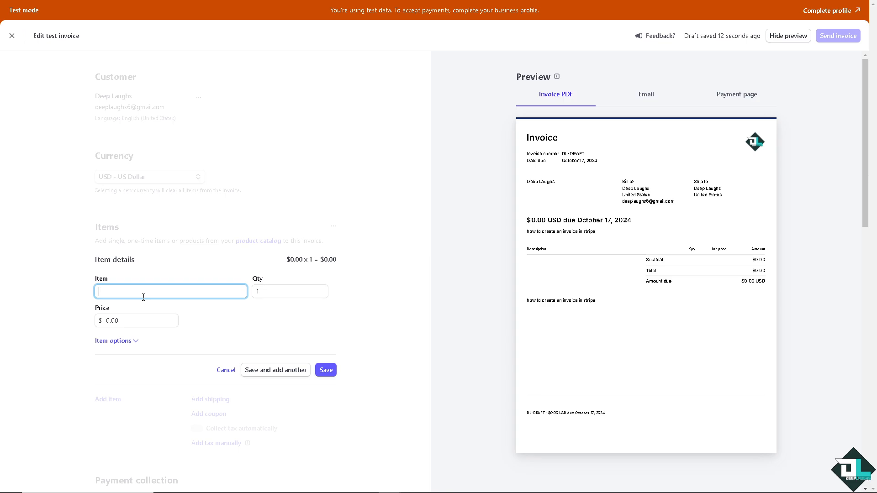
type("VIDEO PRODUCTION BILLING")
left_click(258, 290)
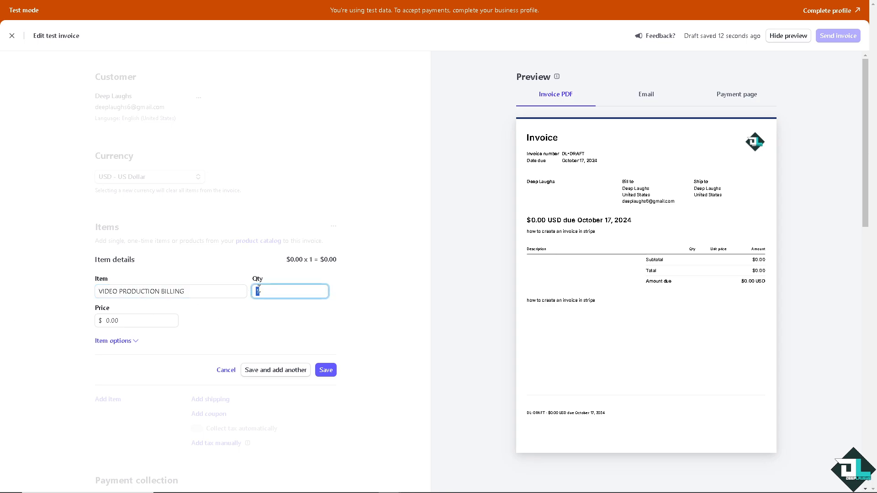
type("69")
left_click(114, 320)
left_click_drag(114, 320, 103, 320)
type("69")
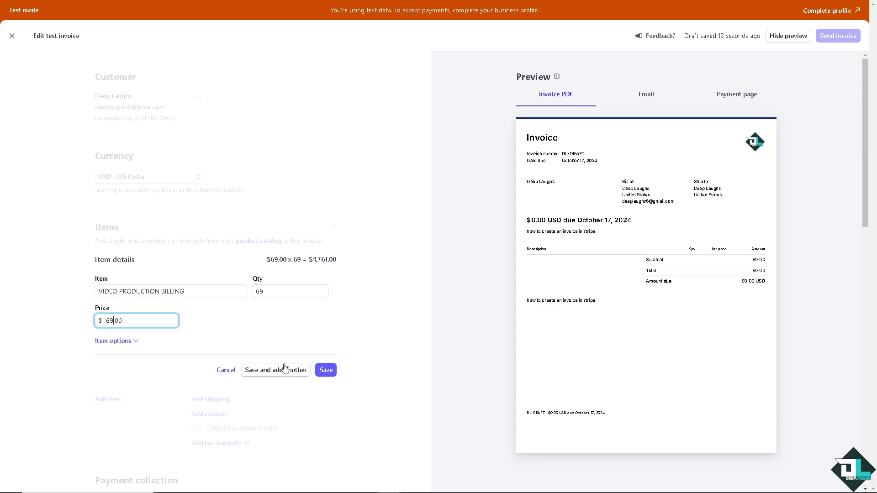
left_click(325, 371)
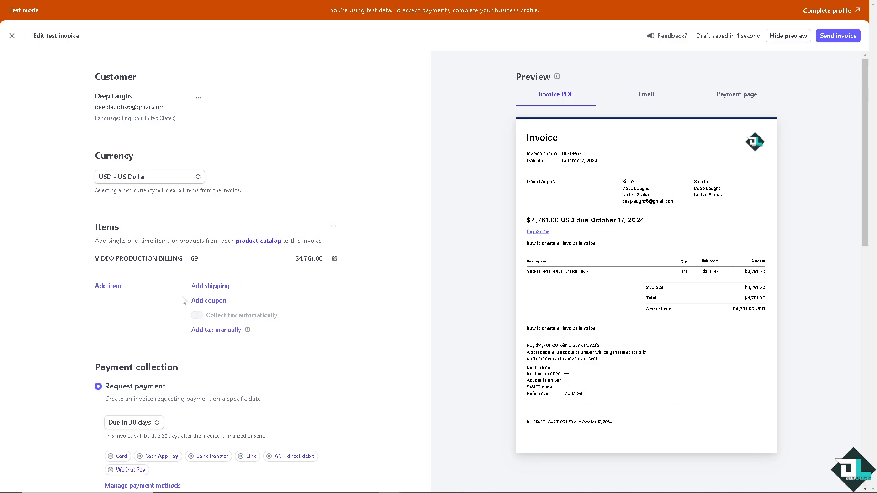
Add a shipping rate field to the invoice and check which shipping rates can be chosen
left_click(201, 287)
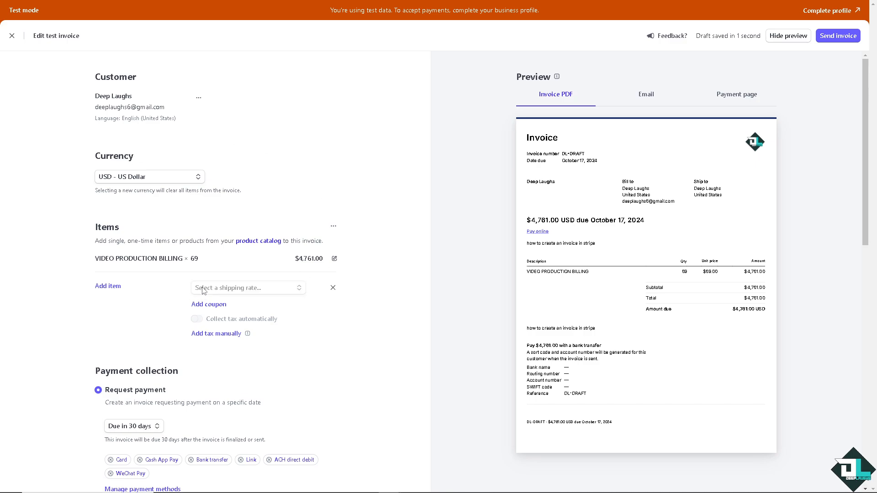
left_click(261, 290)
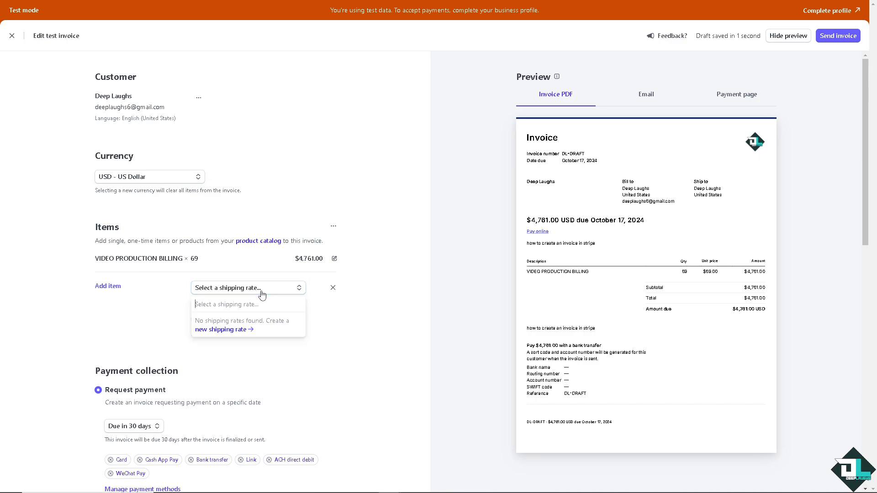
left_click(364, 326)
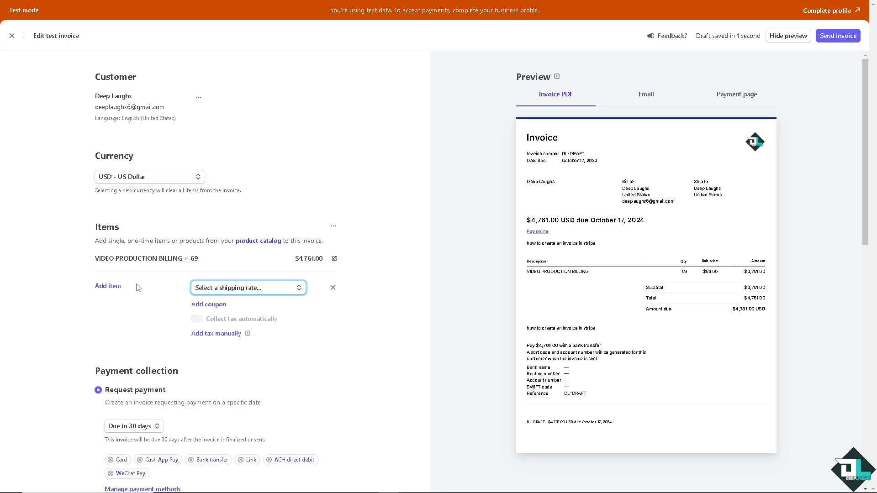
left_click(218, 290)
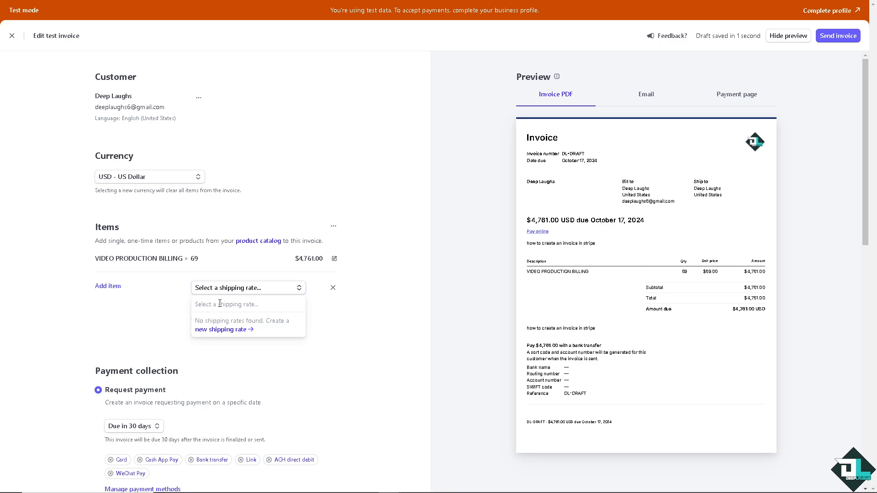
left_click(359, 319)
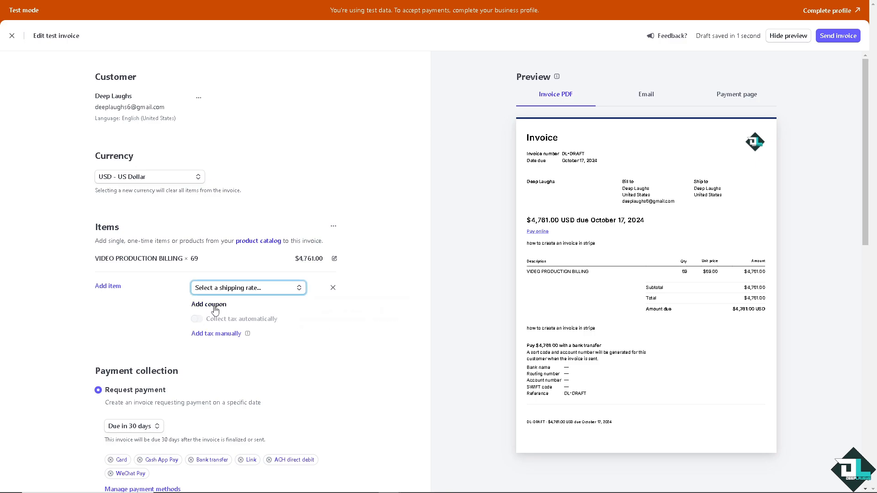
Try adding two coupon fields to the invoice and remove both of them
left_click(216, 305)
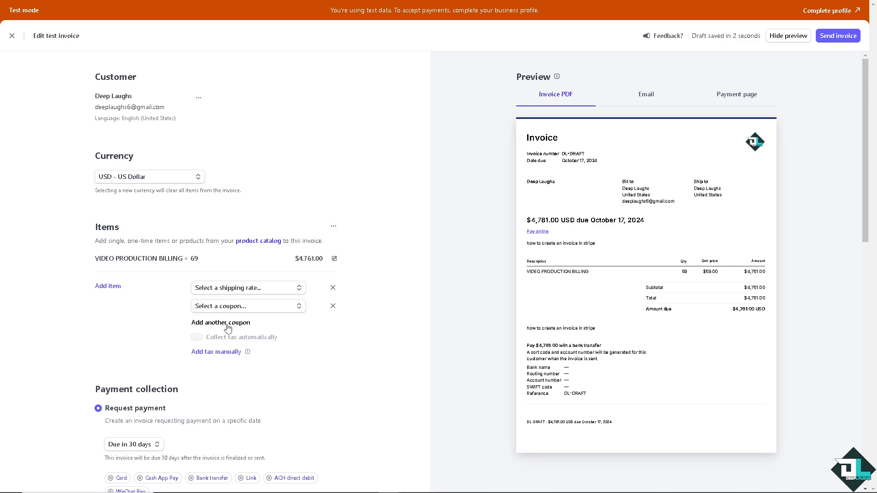
left_click(228, 323)
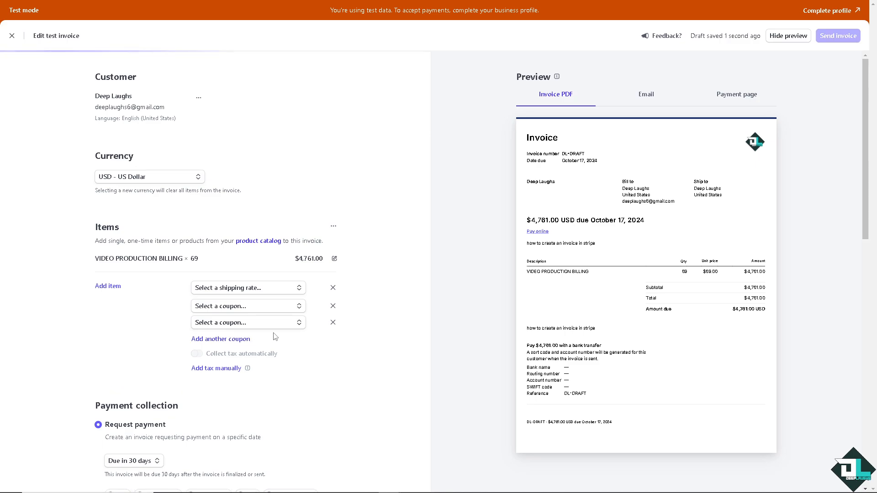
left_click(335, 308)
left_click(335, 309)
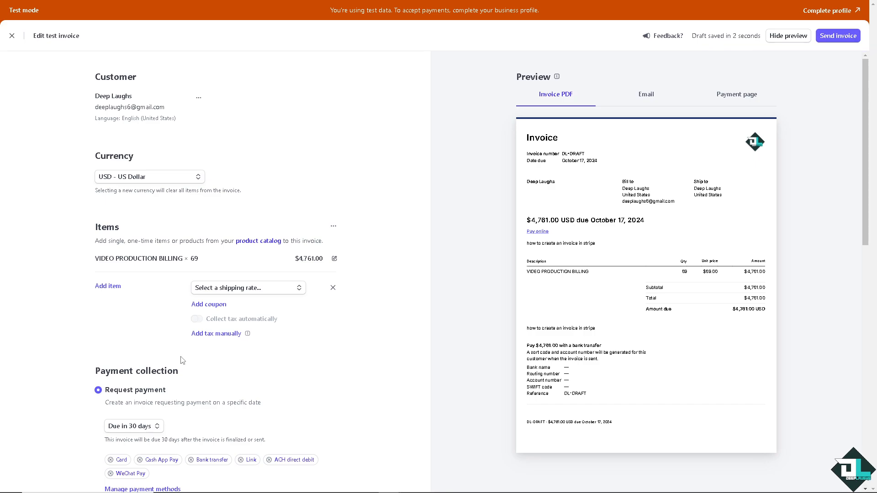
Set the requested payment's due date to tomorrow
scroll(180, 358, "down", 2)
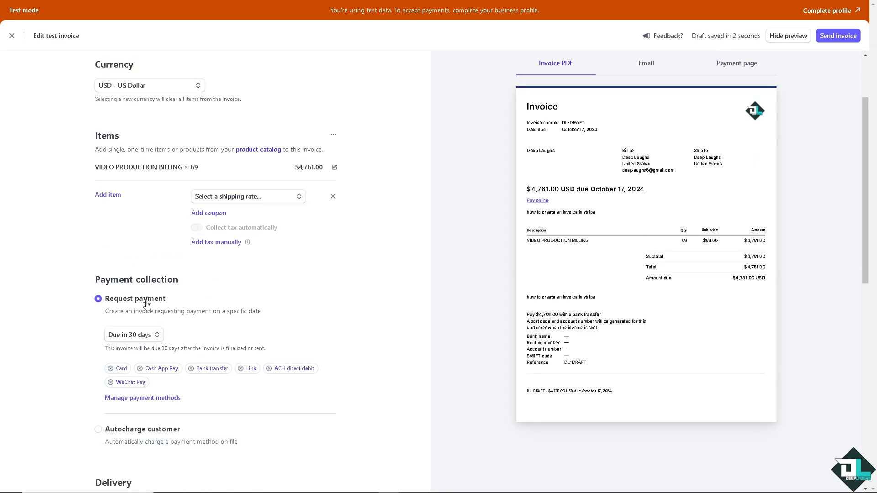
left_click(135, 338)
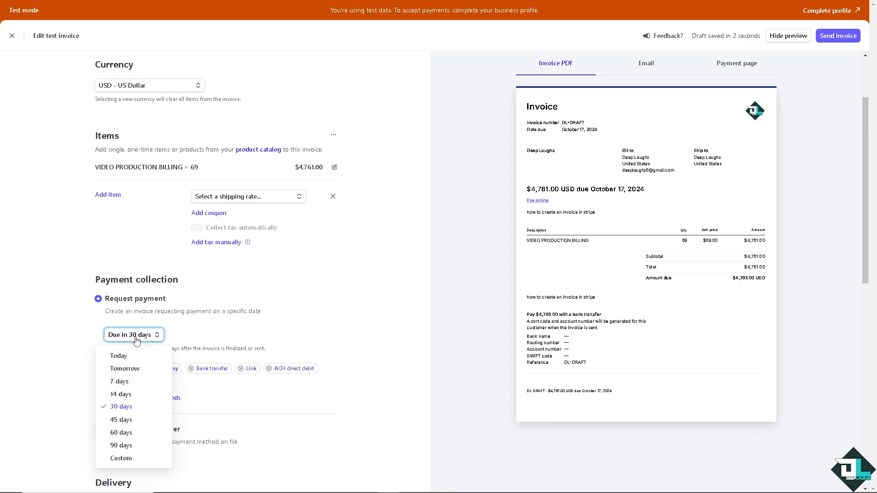
left_click(135, 370)
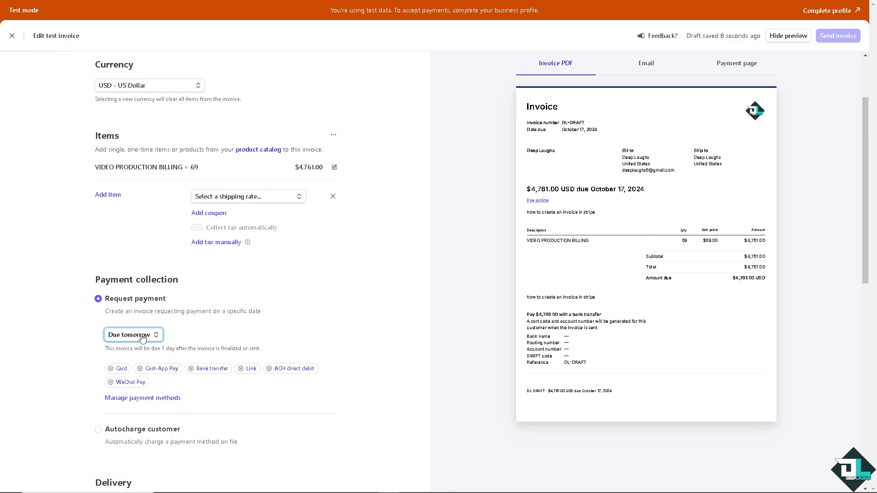
Give the requested payment a custom due date of September 20, 2024
left_click(142, 337)
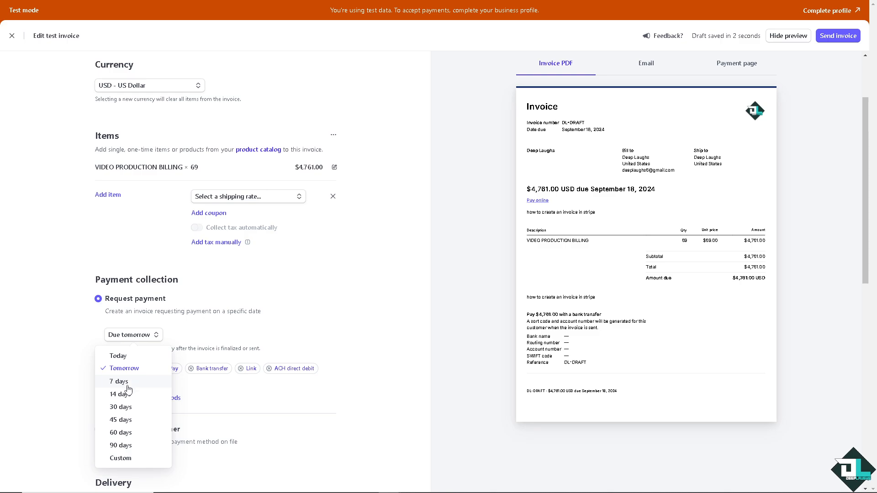
left_click(120, 458)
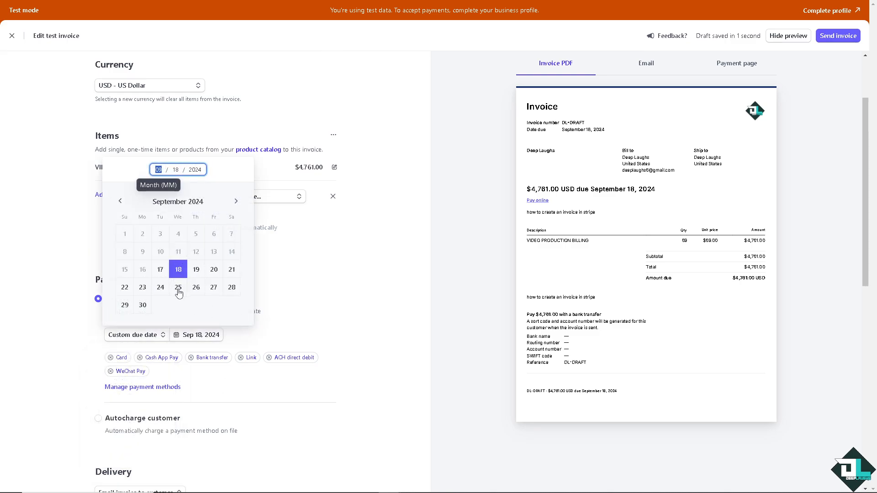
left_click(213, 270)
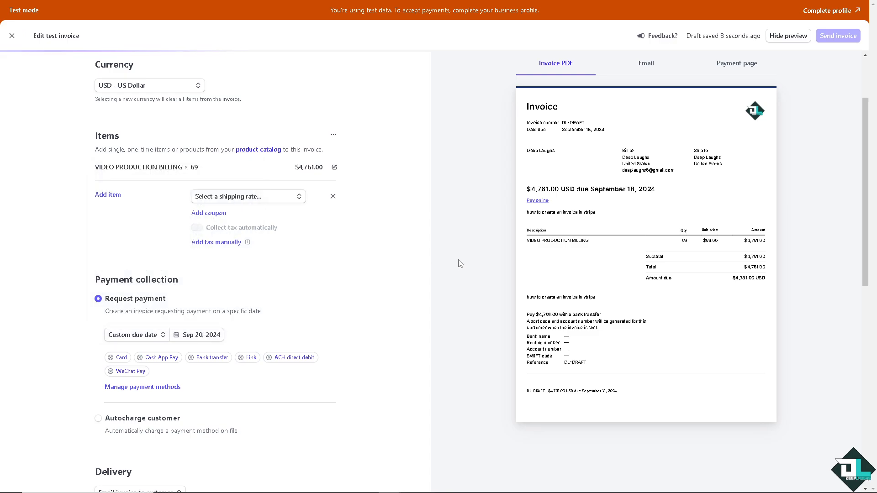
Switch the invoice's payment collection to Autocharge customer
scroll(126, 335, "down", 2)
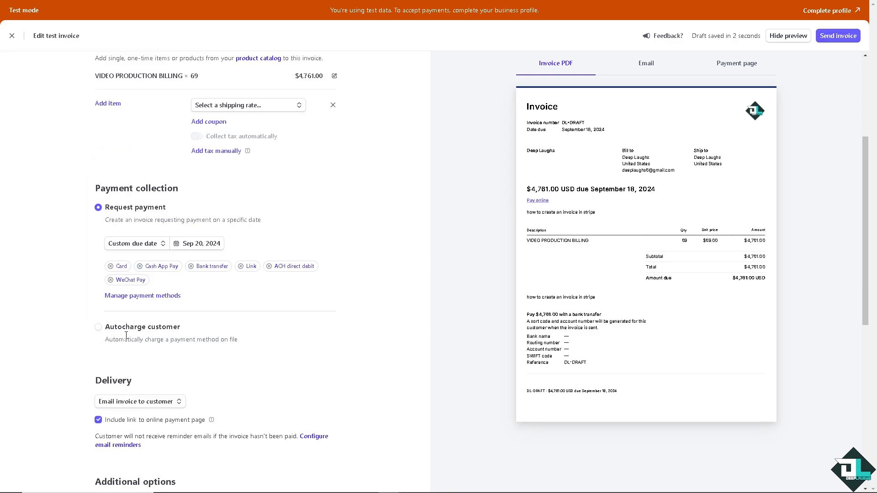
left_click(98, 327)
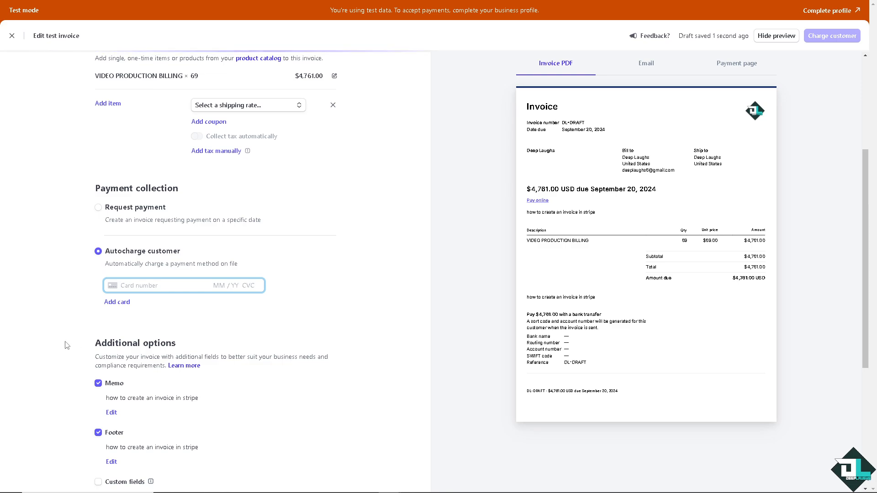
Try to add a card for automatically charging the customer without entering any card details
left_click(118, 303)
Replace the invoice memo text with "How To Send Invoices on Stripe"
scroll(94, 328, "down", 2)
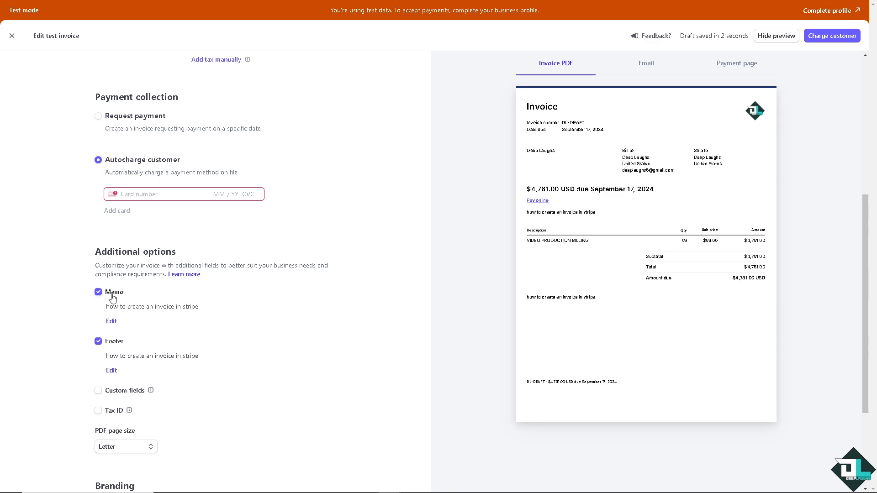
left_click(111, 321)
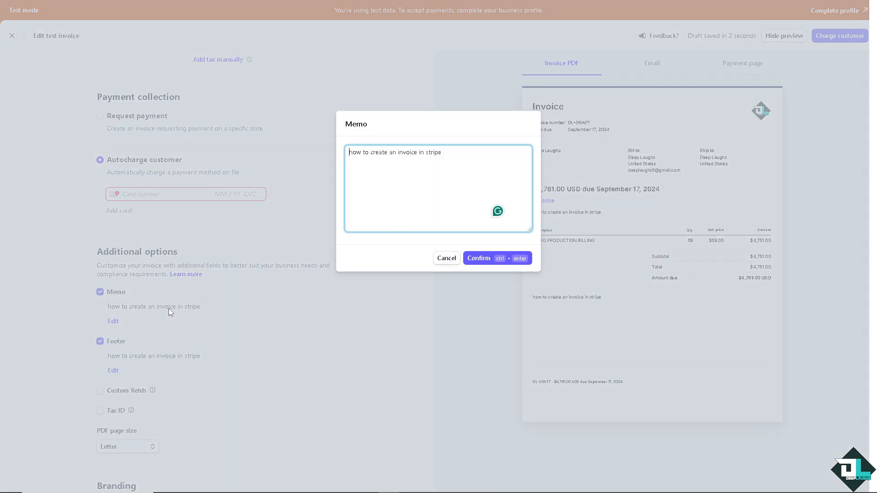
key("ctrl+a")
type("How To Send Invoices on Stripe")
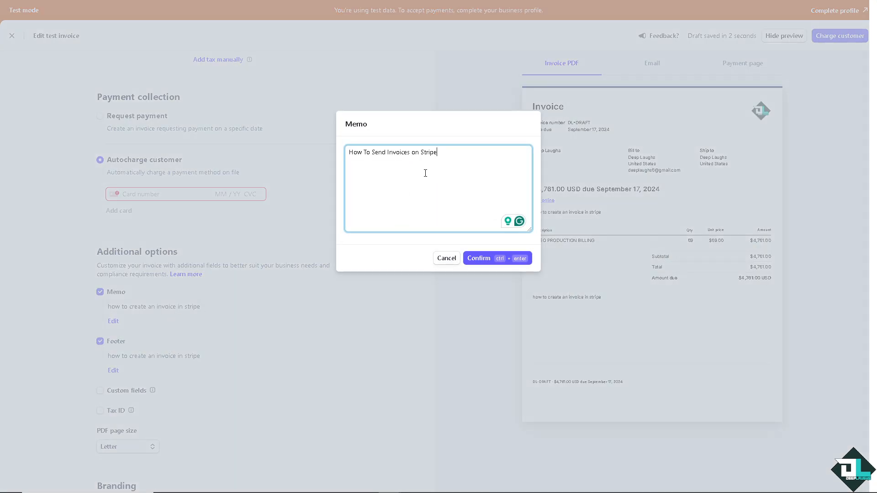
left_click(470, 259)
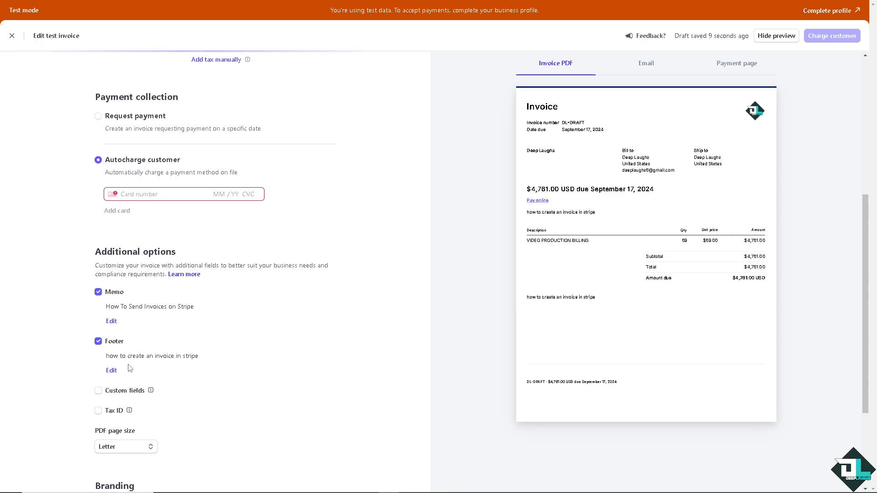
Replace the invoice footer text with "How To Send Invoices on Stripe"
left_click(112, 371)
key("ctrl+a")
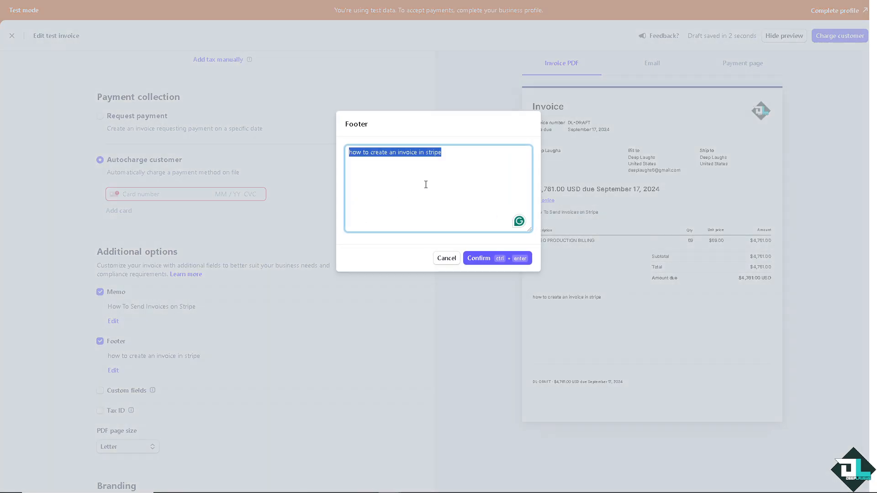
type("How To Send Invoices on Stripe")
left_click(471, 258)
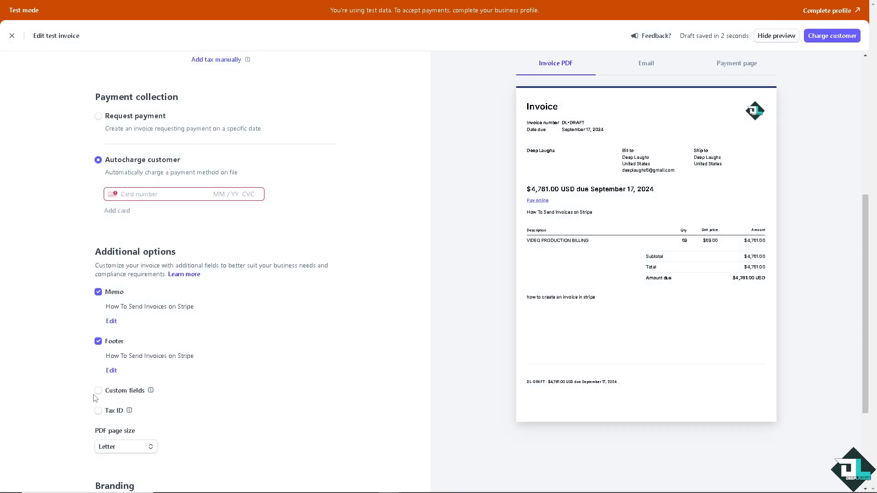
Enable custom fields and add one named "How To Send Invoices on Stripe" with the value 69
left_click(135, 390)
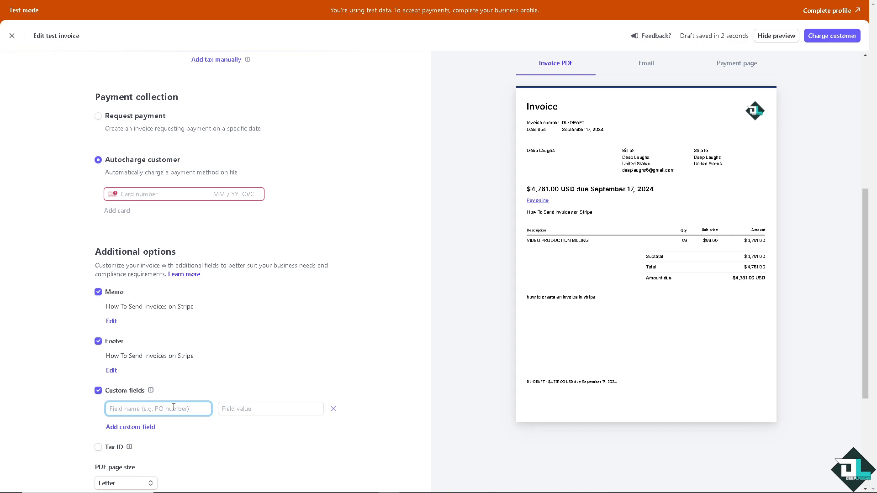
type("How To Send Invoices on Stripe")
left_click(257, 406)
type("69")
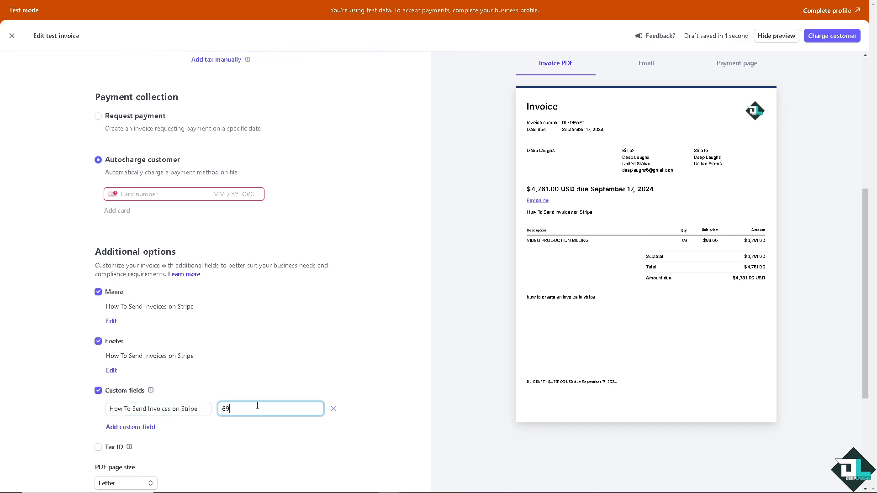
Enable the invoice's Tax ID option, start a new tax ID entry and browse the ID types without choosing one
left_click(98, 447)
scroll(89, 430, "down", 2)
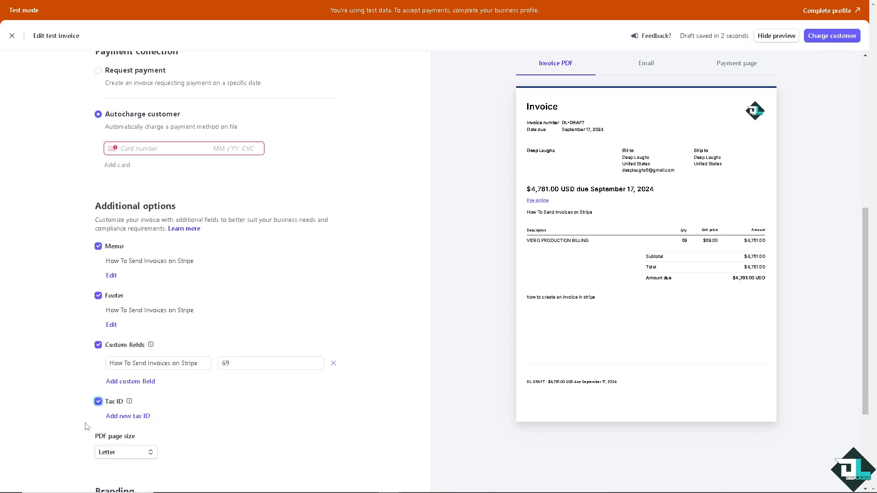
left_click(128, 371)
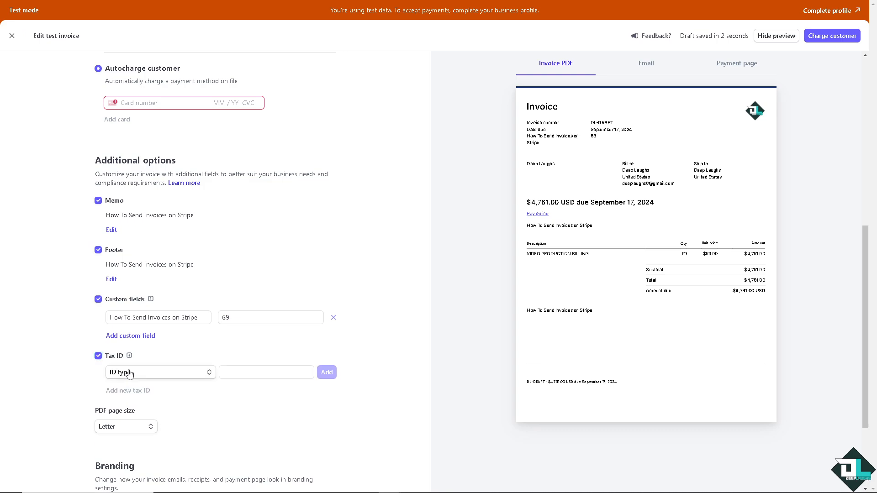
left_click(185, 372)
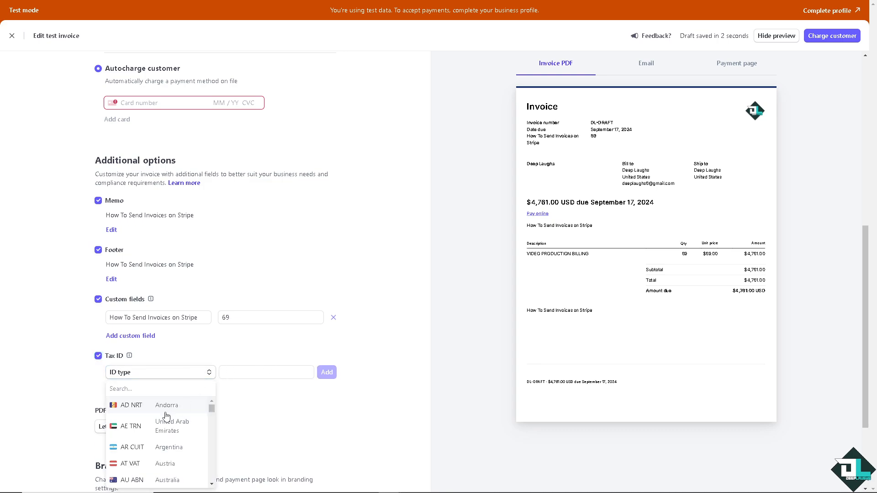
scroll(165, 413, "down", 3)
scroll(174, 416, "down", 3)
scroll(165, 420, "down", 5)
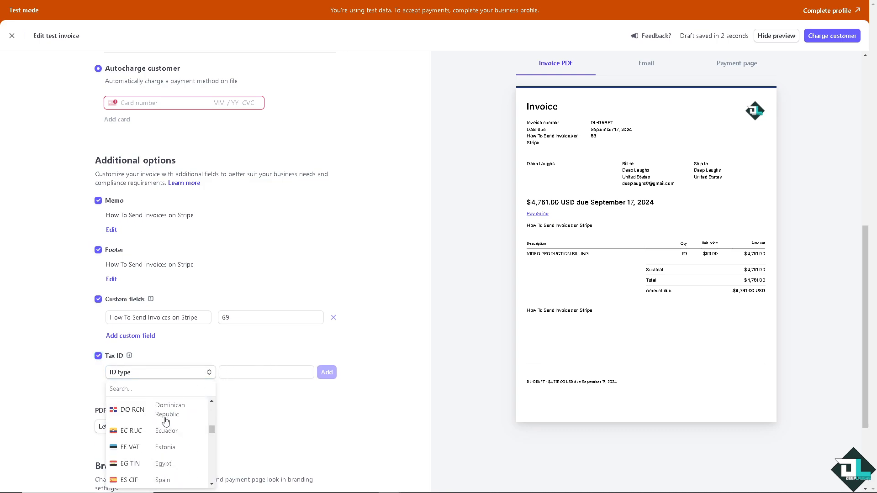
left_click(75, 386)
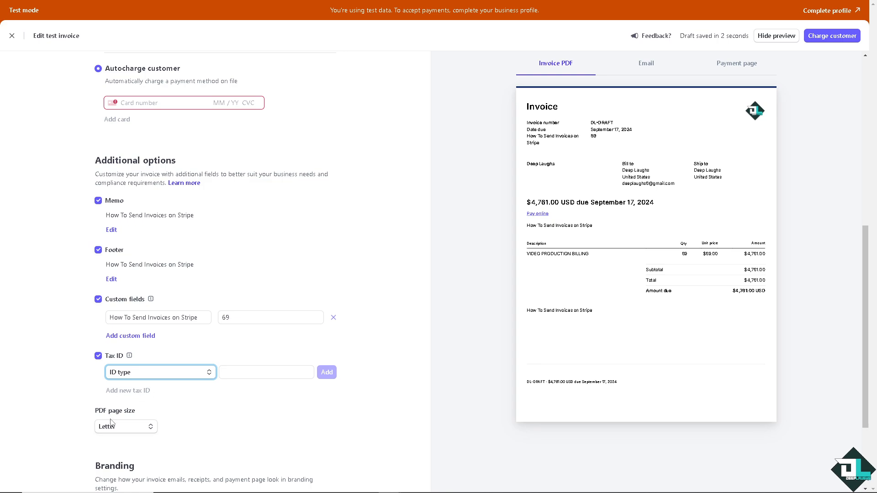
Try the A4 PDF page size for the invoice and set it back to Letter
scroll(111, 422, "down", 2)
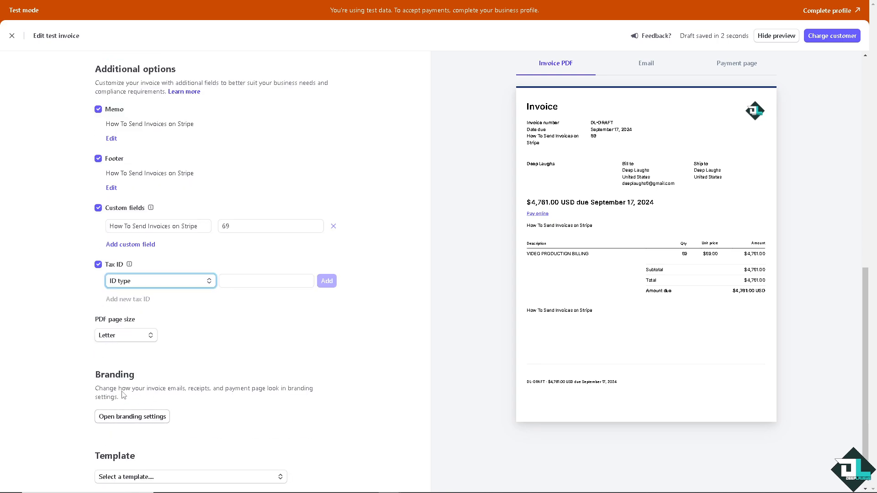
left_click(130, 339)
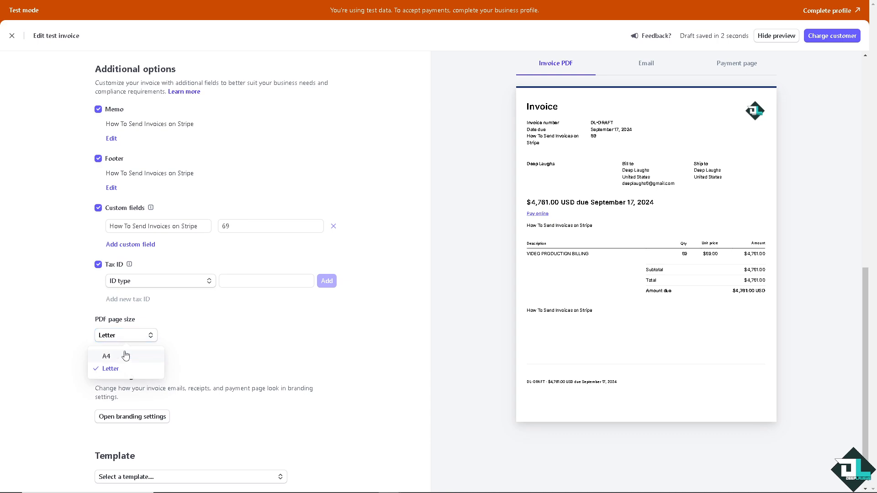
left_click(123, 357)
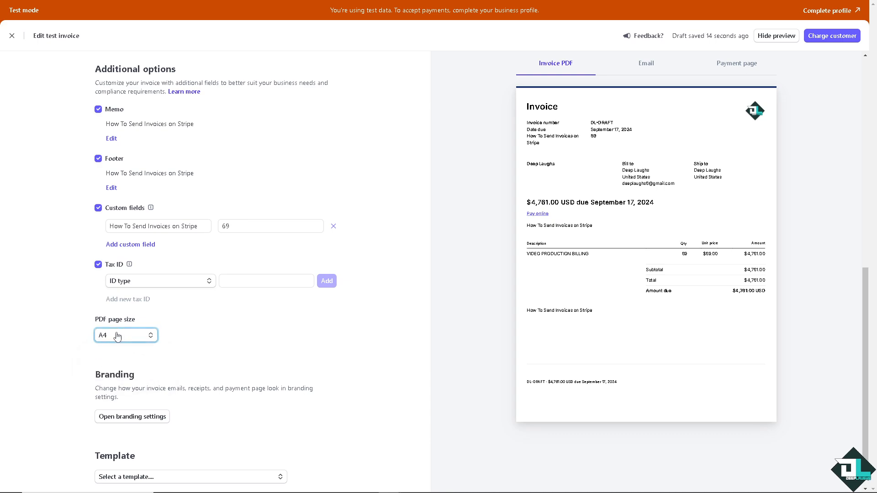
left_click(101, 338)
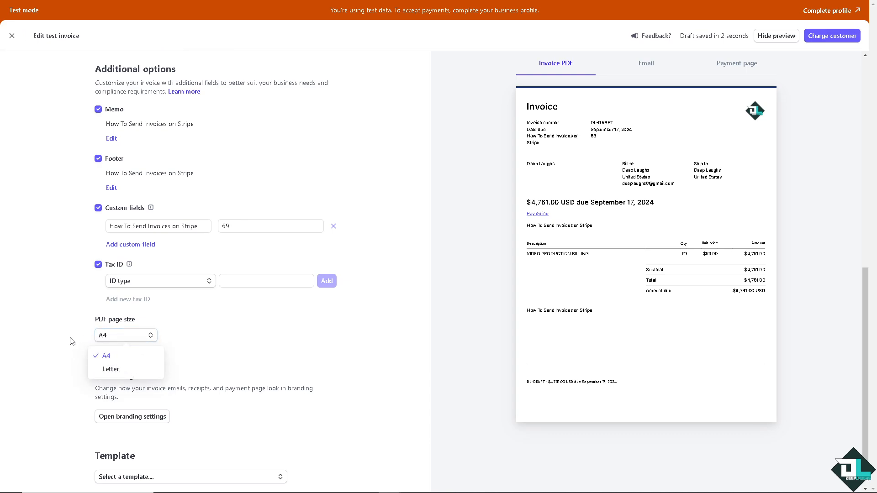
left_click(119, 374)
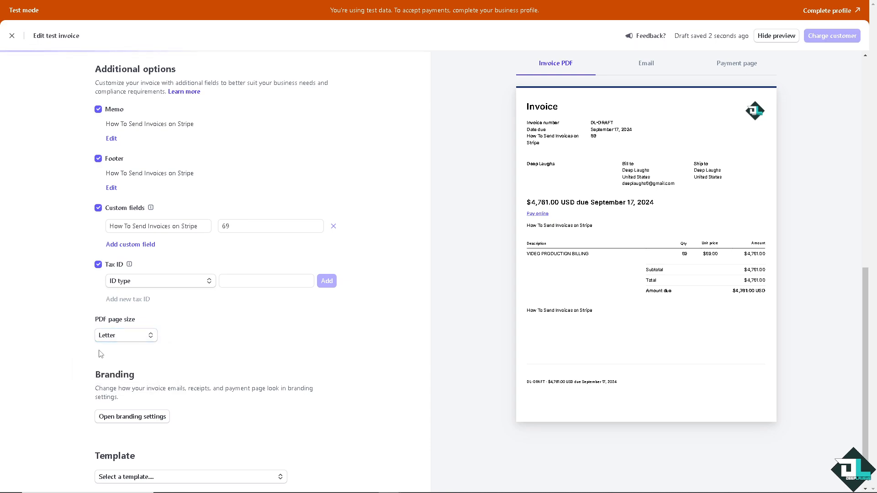
Set the "How to Send Invoices on Stripe" image as the brand logo and save the branding settings
scroll(162, 388, "down", 1)
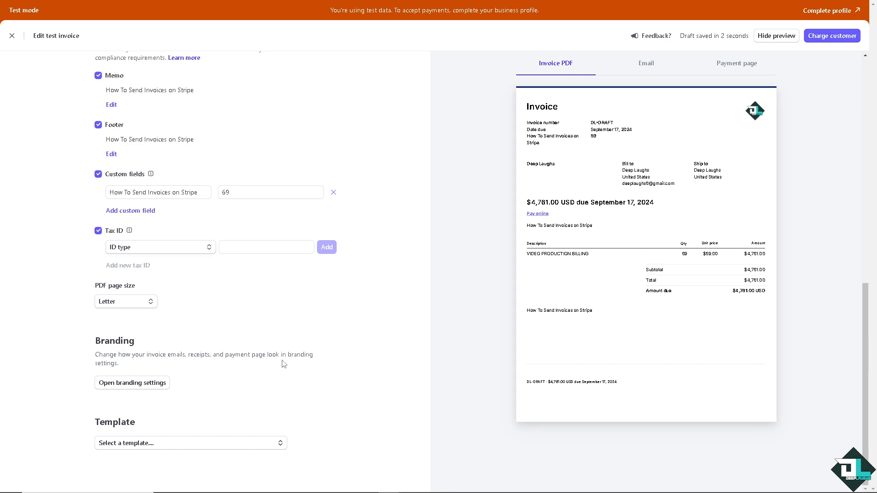
left_click(159, 383)
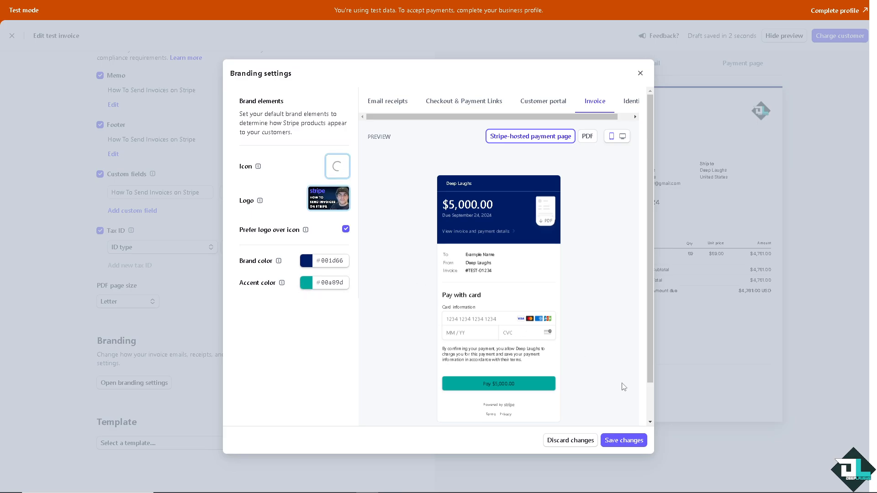
scroll(626, 414, "down", 1)
left_click(626, 441)
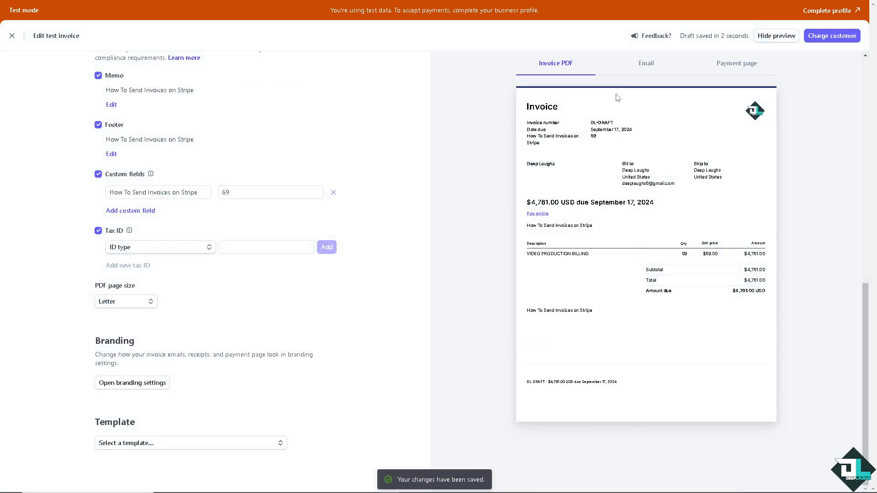
Reopen the branding settings and examine the desktop preview of the Stripe-hosted payment page
left_click(151, 383)
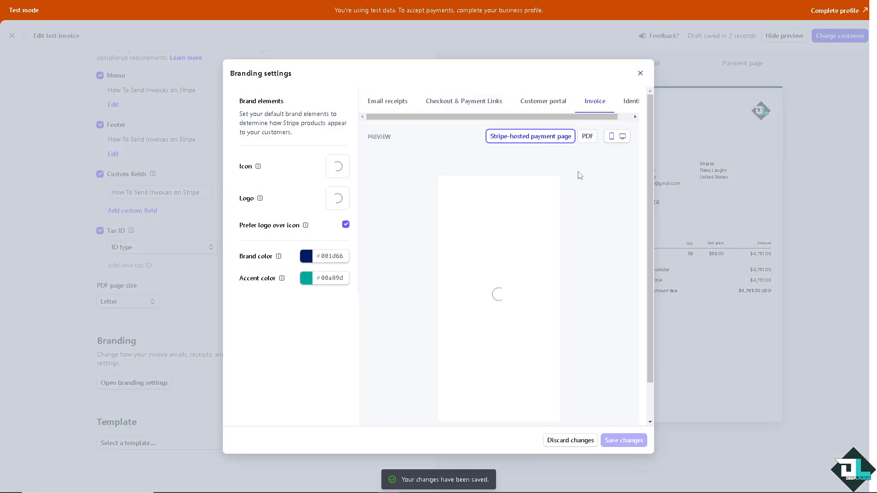
left_click(622, 137)
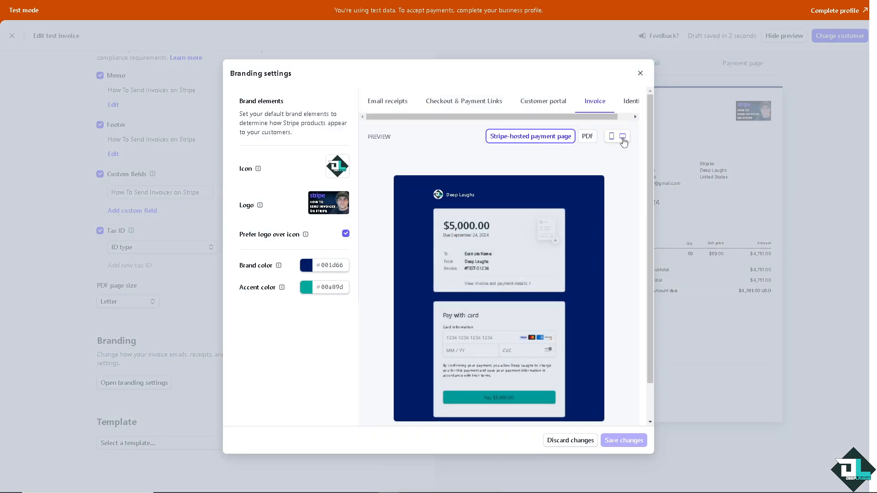
scroll(592, 227, "down", 1)
scroll(583, 224, "up", 1)
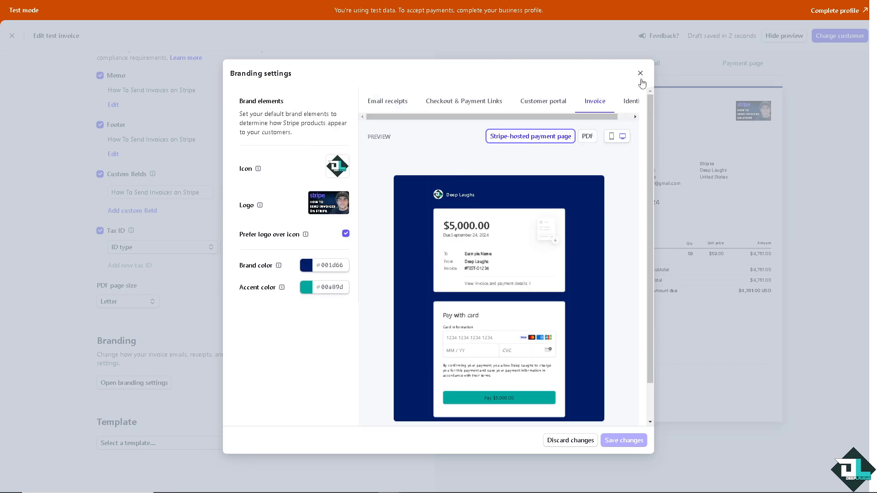
left_click(641, 74)
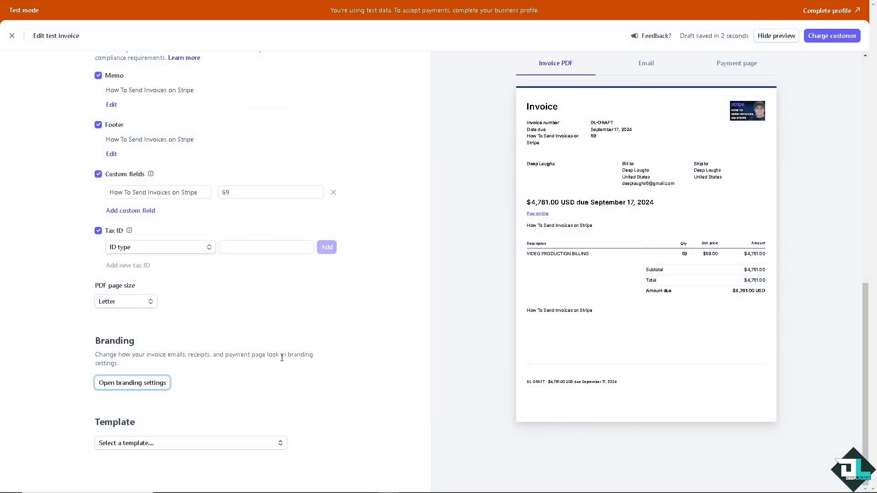
Start a new invoice template and name it "DEEP LAUGHS TEMPLATE"
left_click(231, 443)
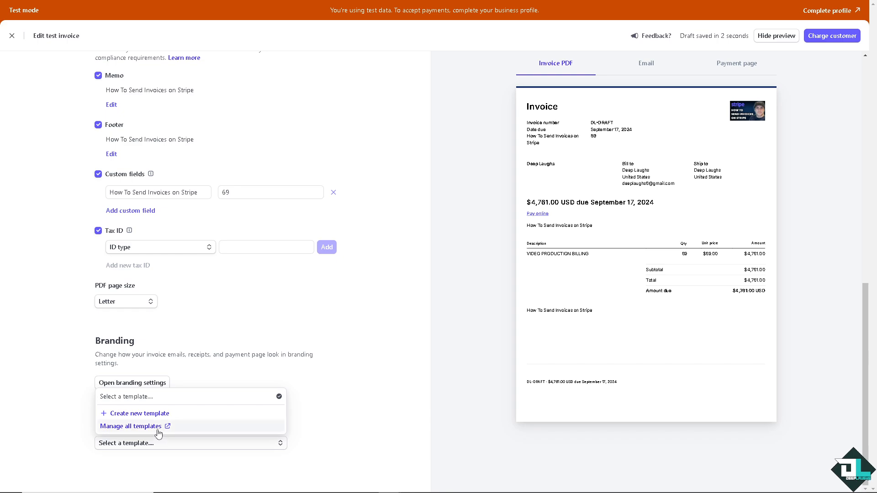
left_click(159, 414)
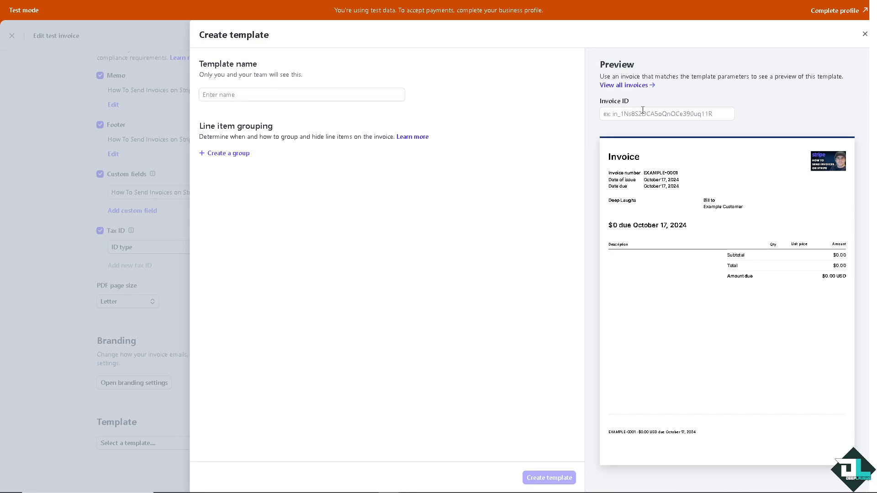
left_click(253, 93)
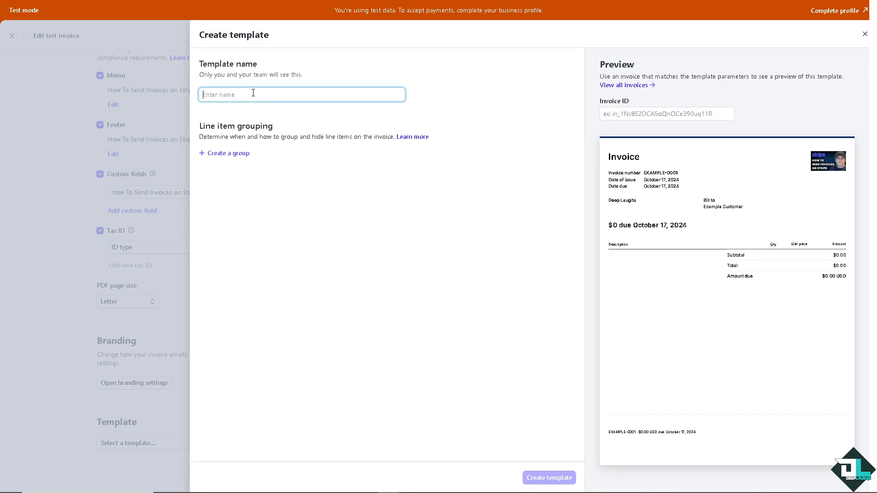
type("DEEPLAUGHS TEMPLATE")
key("Left")
Try to create the template with a line item group by "How To Send Invoices on Stripe", and abandon it
left_click(203, 154)
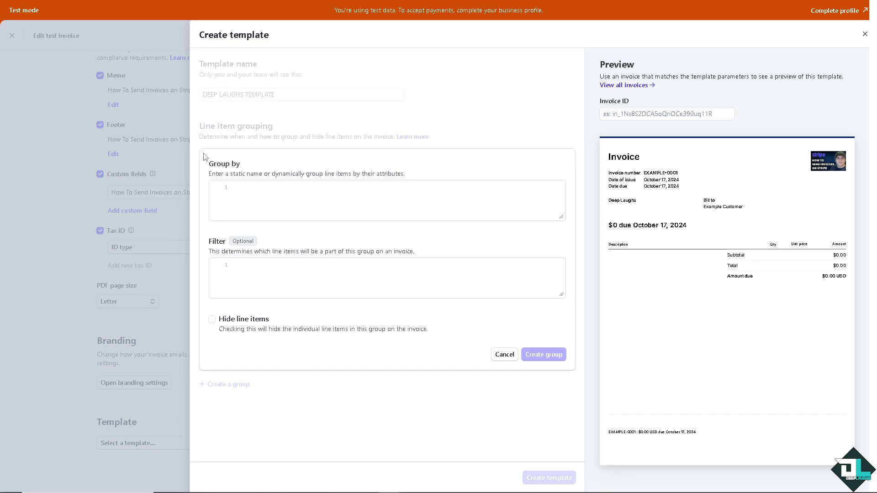
type("How To Send Invoices on Stripe")
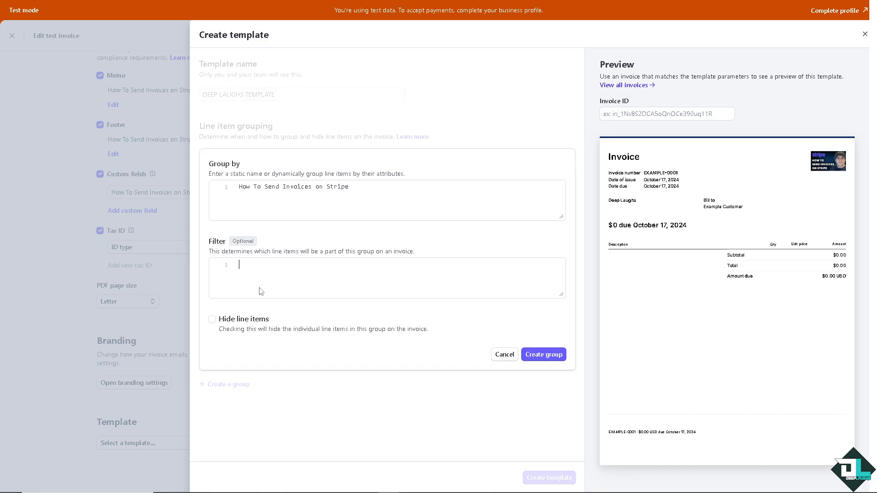
left_click(536, 358)
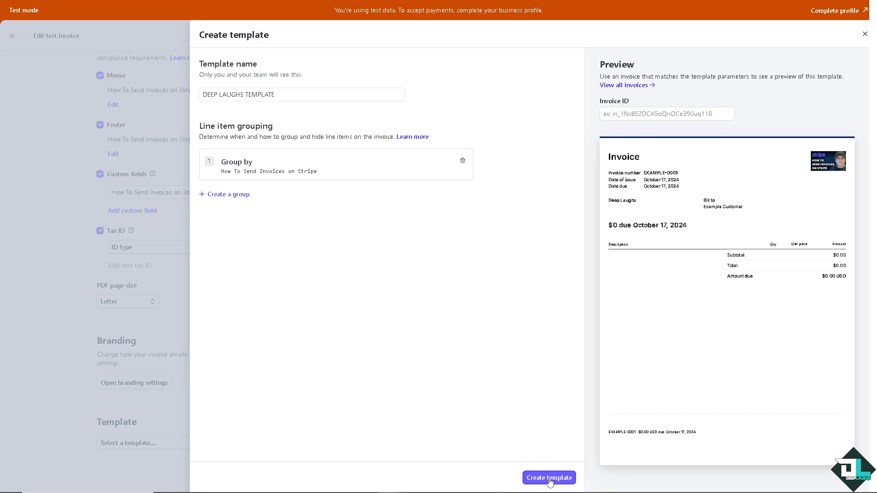
left_click(550, 477)
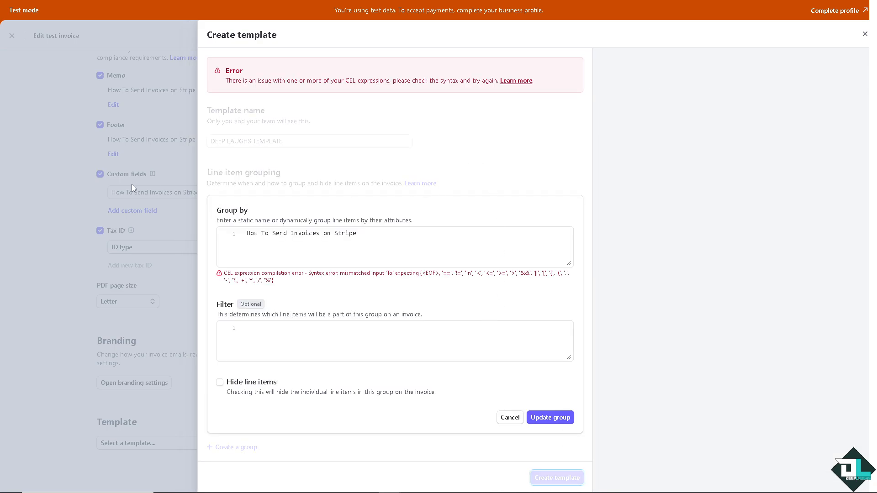
left_click(510, 418)
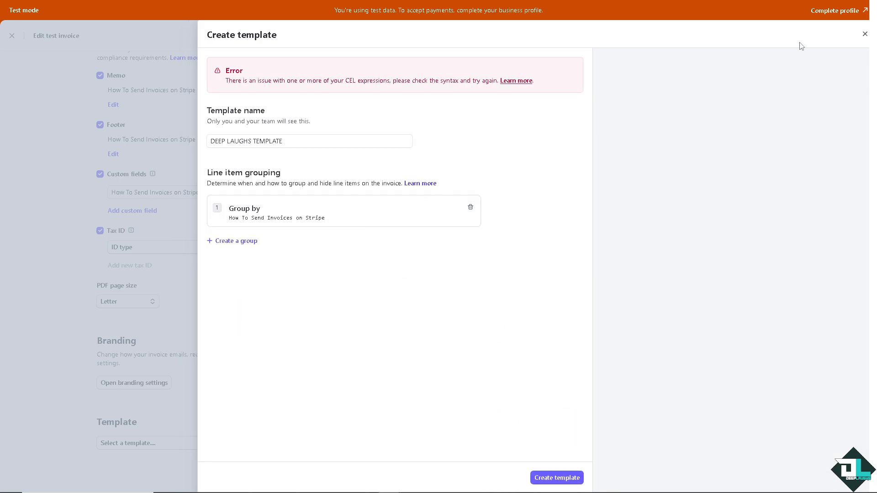
left_click(865, 36)
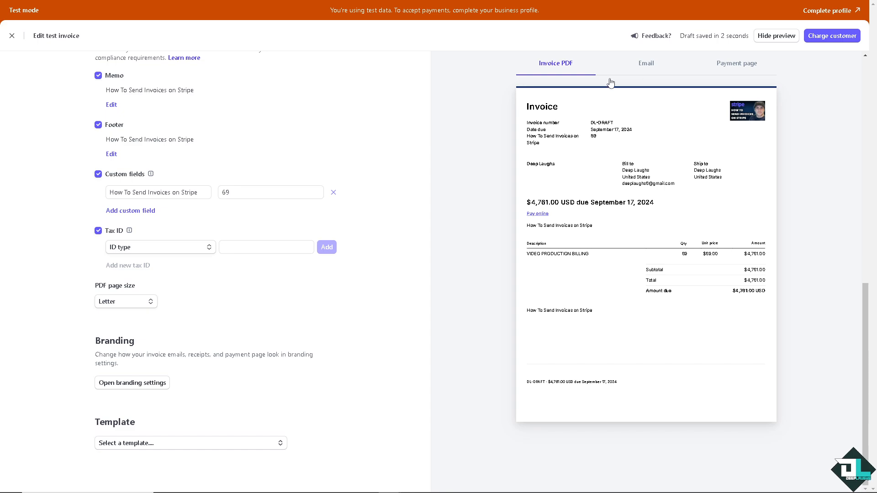
Switch the invoice's payment collection back to Request payment
scroll(215, 274, "up", 15)
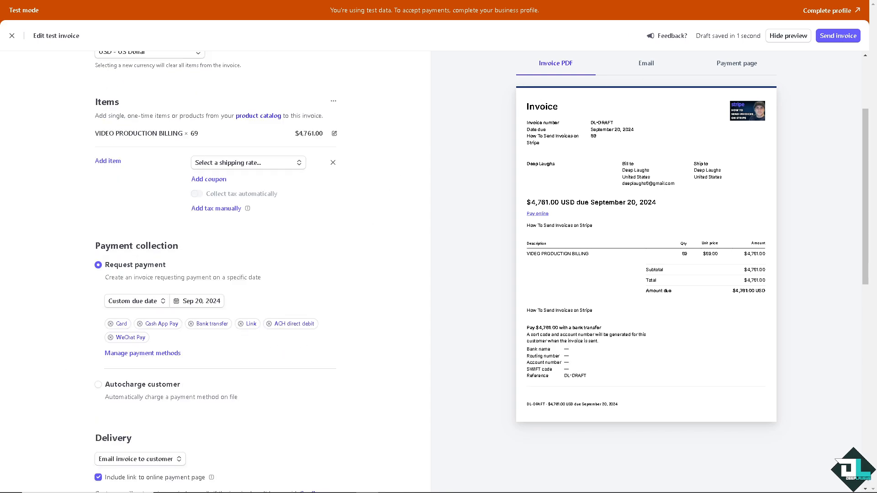
Preview the email version of the invoice and look over the invoice settings beside it
left_click(646, 69)
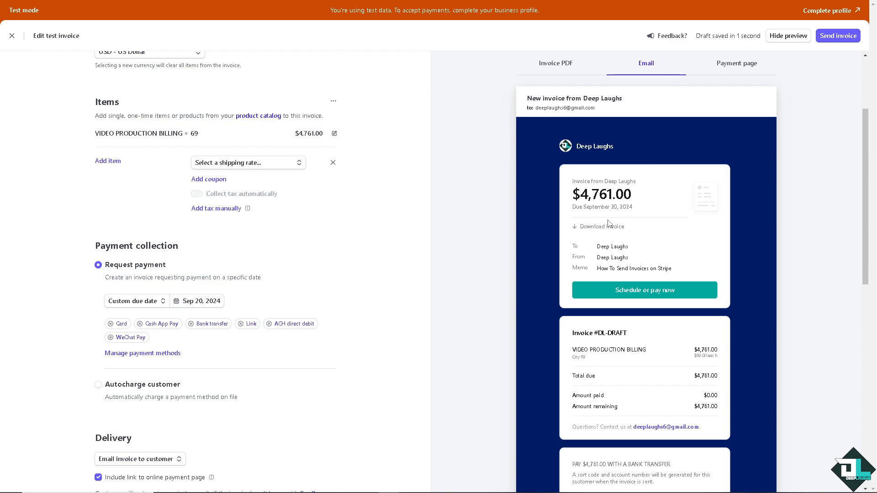
scroll(591, 323, "down", 3)
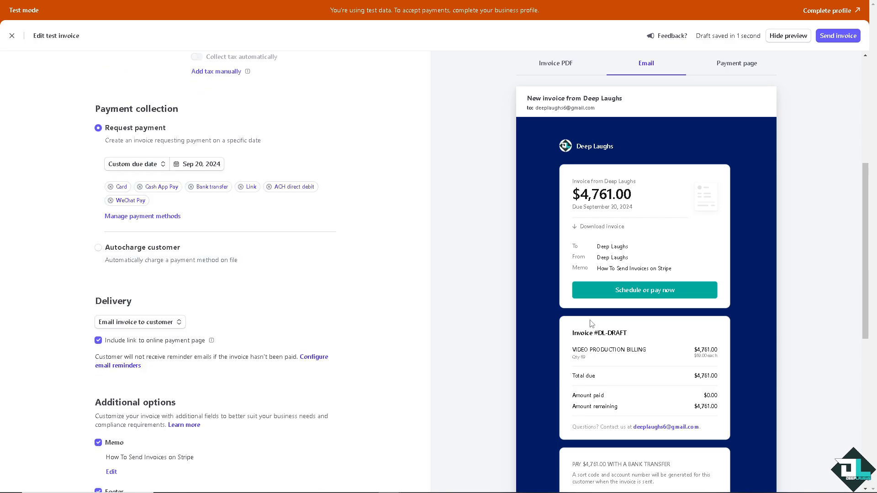
scroll(397, 315, "up", 6)
Examine the invoice's delivery choices and keep Email invoice to customer selected
scroll(402, 314, "down", 5)
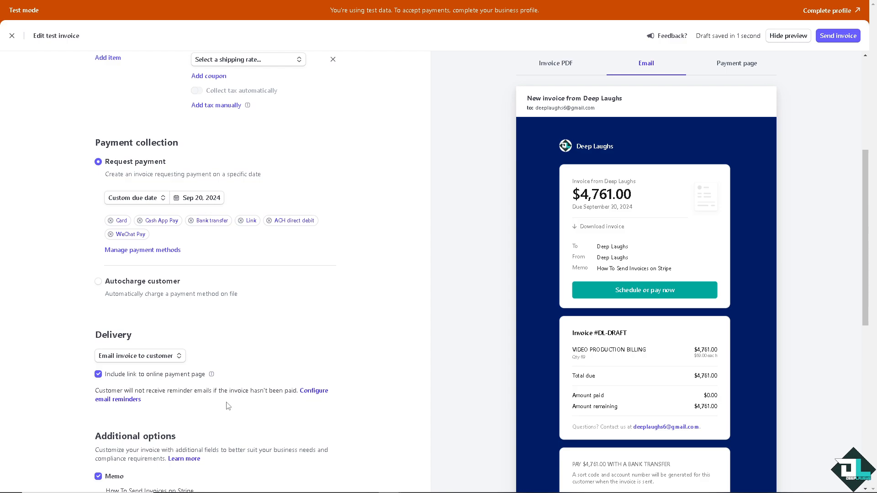
left_click(149, 361)
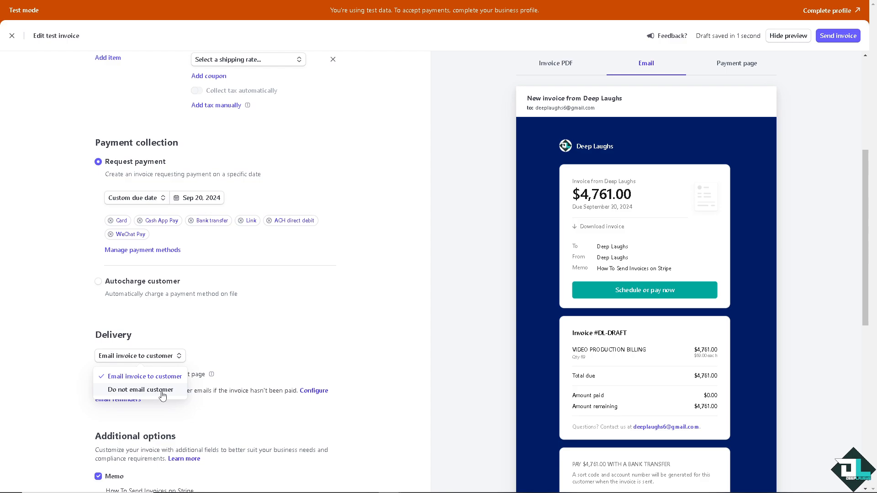
left_click(365, 334)
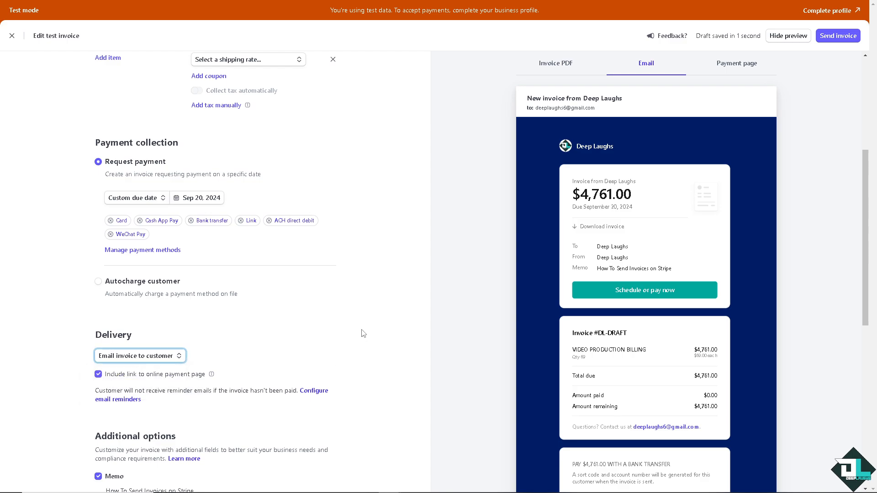
Open the email reminder configuration and review the billing settings for invoices, including retries, customer emails and tax information
left_click(318, 397)
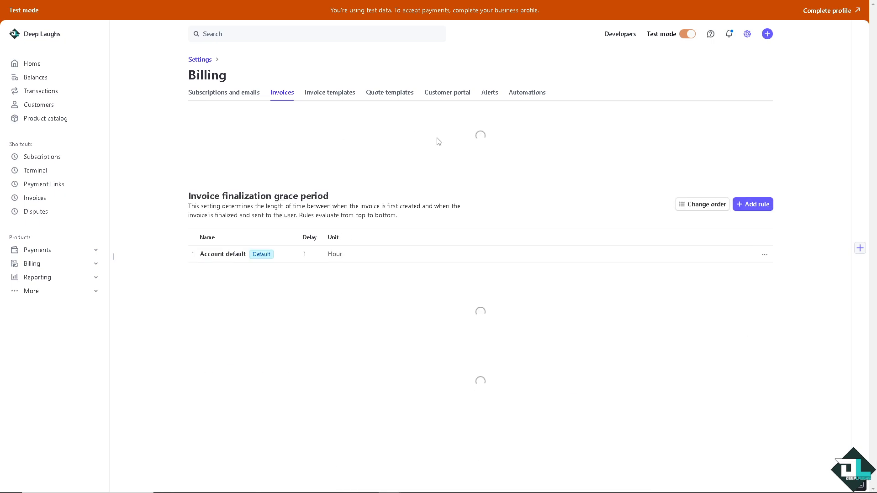
scroll(437, 140, "down", 4)
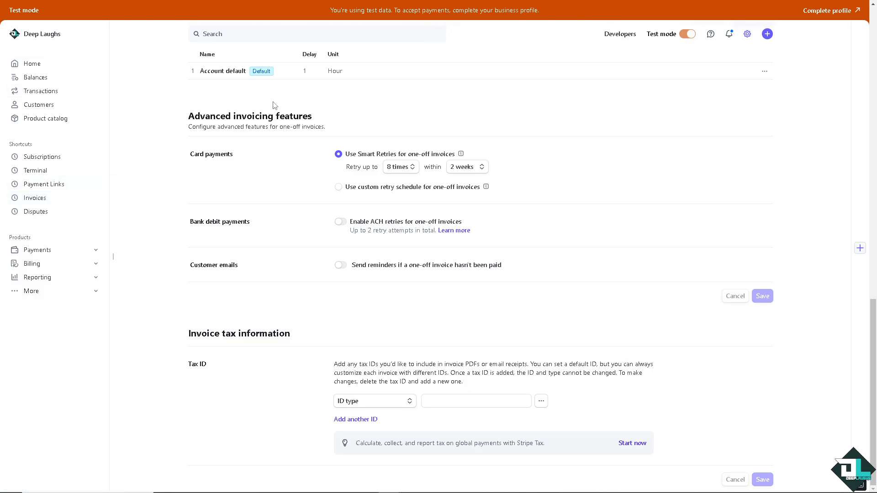
scroll(274, 105, "up", 15)
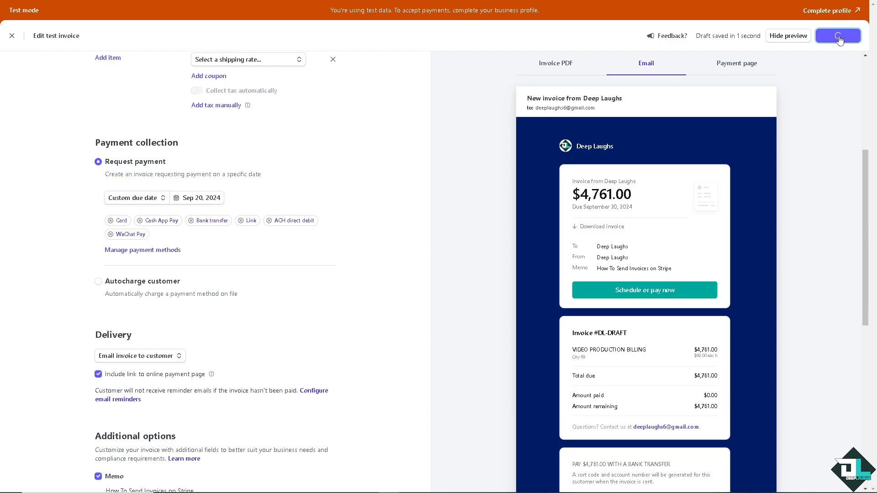
Review the email and payment page previews in the invoice's send confirmation, and send the test invoice to the customer
left_click(840, 37)
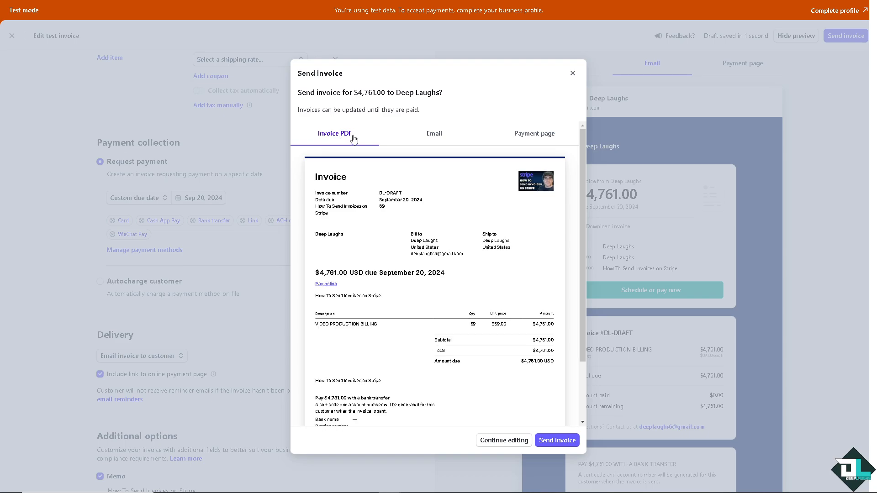
left_click(434, 136)
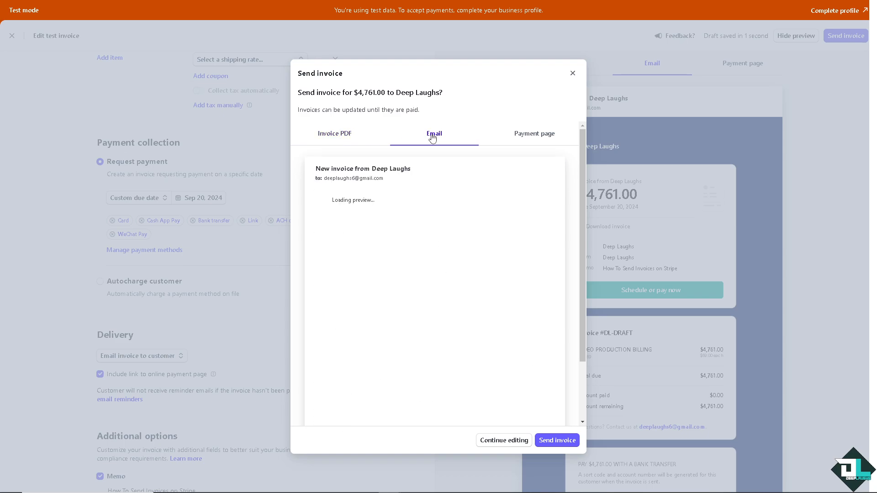
left_click(548, 136)
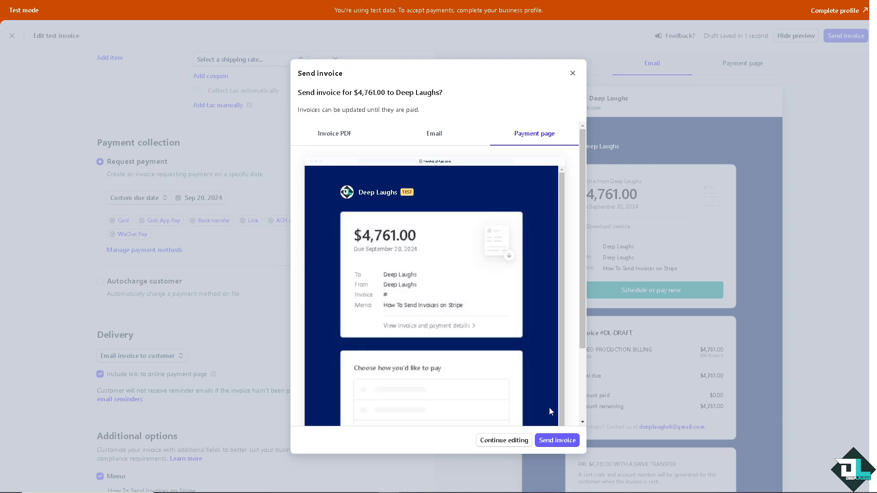
left_click(558, 441)
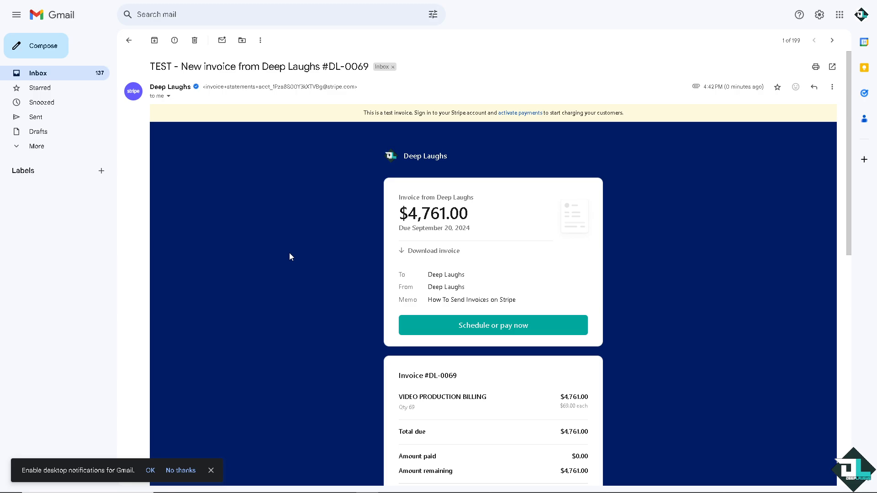
Read through the received invoice email in Gmail and open its attached invoice PDF
scroll(289, 255, "down", 10)
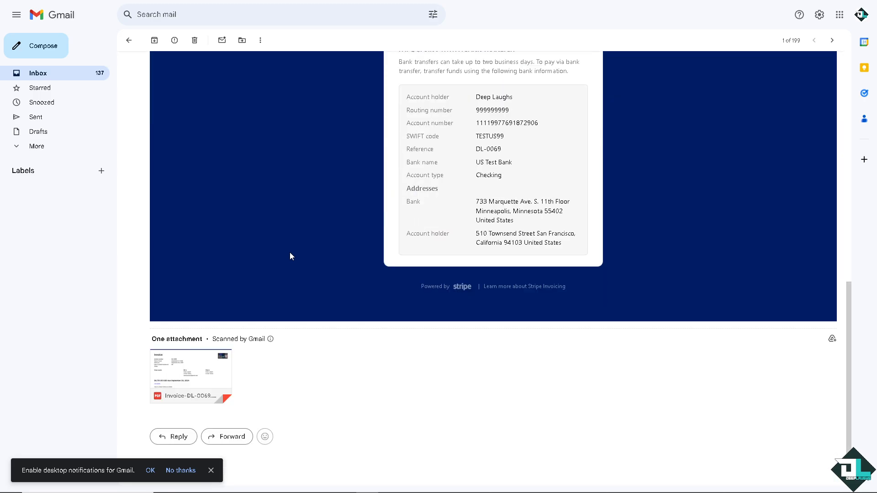
left_click(188, 361)
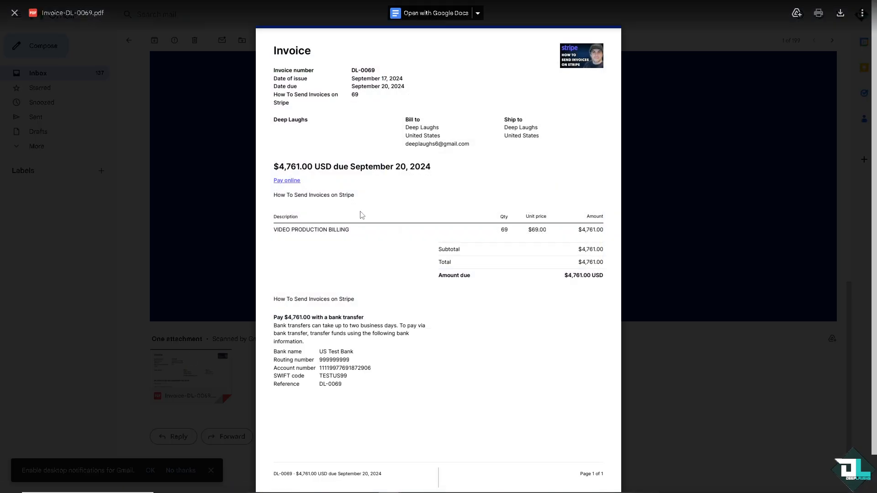